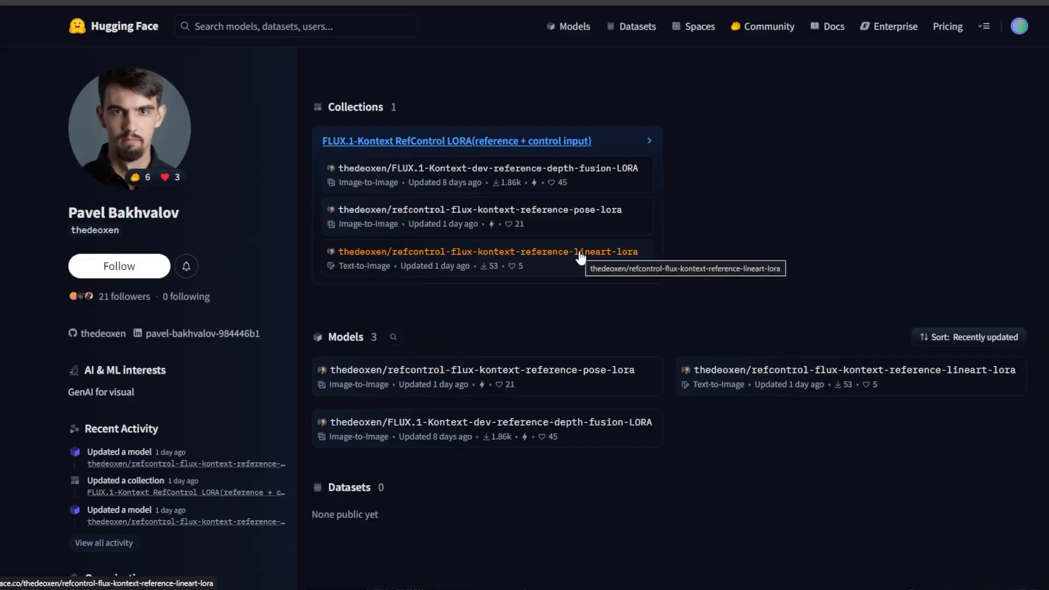
Open the refcontrol-flux-kontext-reference-pose-lora model page and review its input and output examples.
{"action": "left_click", "coordinate": [583, 213]}
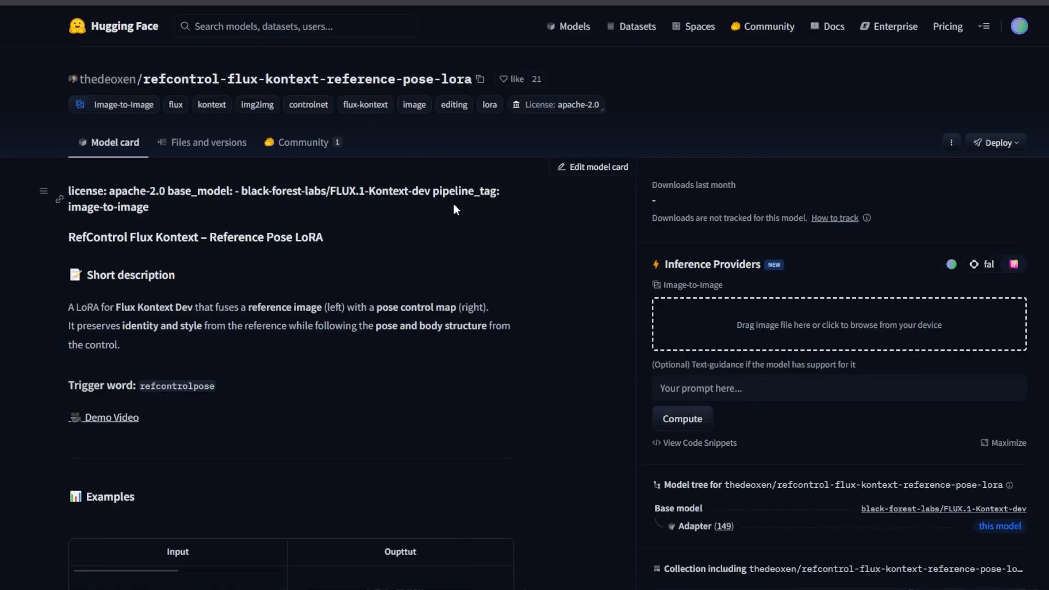
{"action": "scroll", "coordinate": [385, 240], "scroll_direction": "down", "scroll_amount": 1}
{"action": "scroll", "coordinate": [385, 240], "scroll_direction": "down", "scroll_amount": 15}
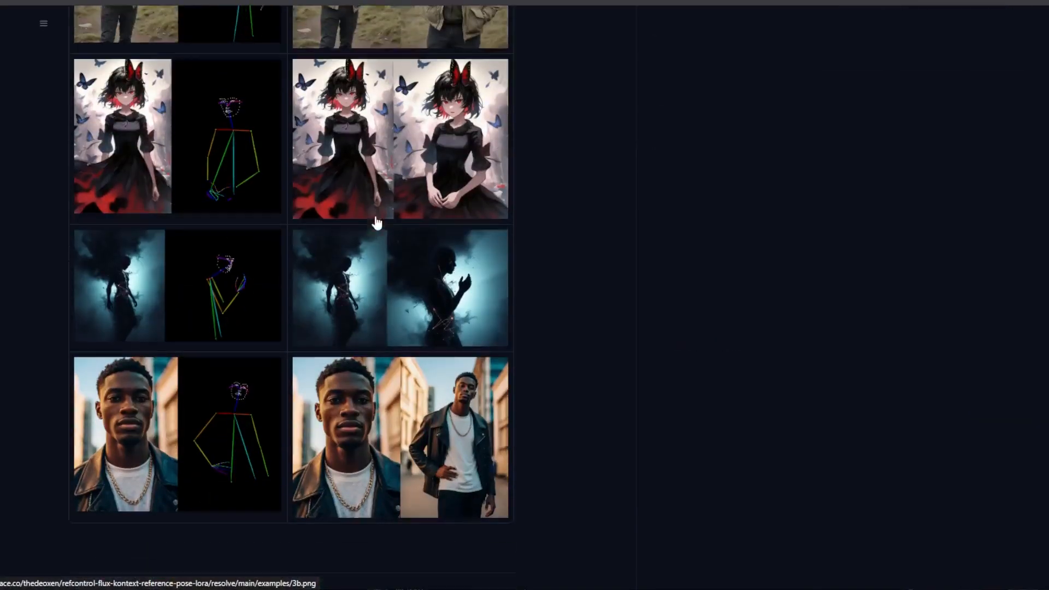
{"action": "scroll", "coordinate": [385, 390], "scroll_direction": "up", "scroll_amount": 5}
{"action": "scroll", "coordinate": [386, 388], "scroll_direction": "up", "scroll_amount": 1}
{"action": "scroll", "coordinate": [387, 388], "scroll_direction": "up", "scroll_amount": 12}
Highlight the trigger word refcontrolpose on the model card and open the repository's file list.
{"action": "left_click_drag", "start_coordinate": [214, 194], "coordinate": [136, 199]}
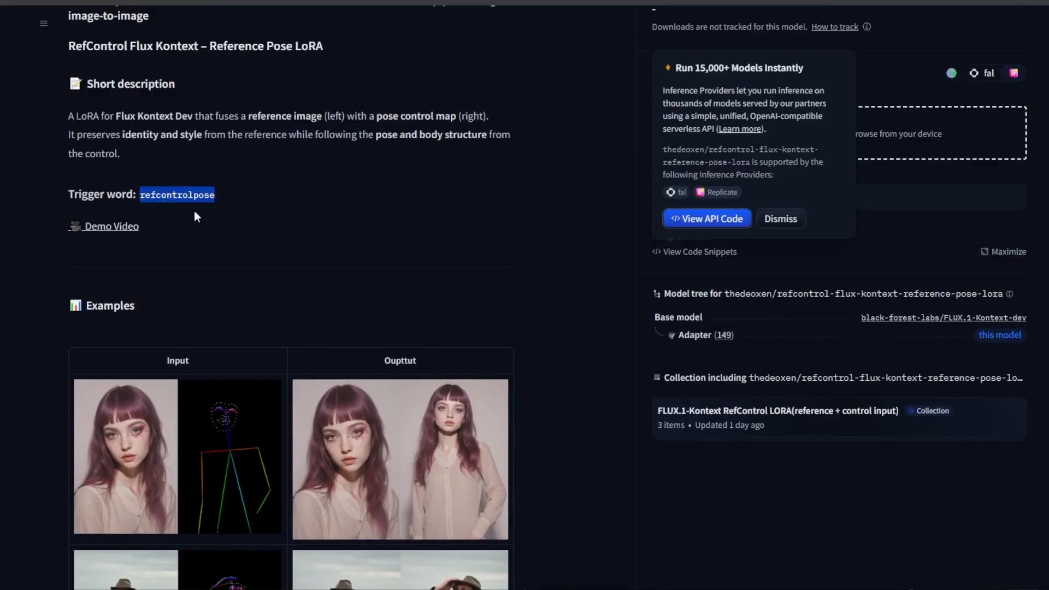
{"action": "scroll", "coordinate": [215, 219], "scroll_direction": "up", "scroll_amount": 3}
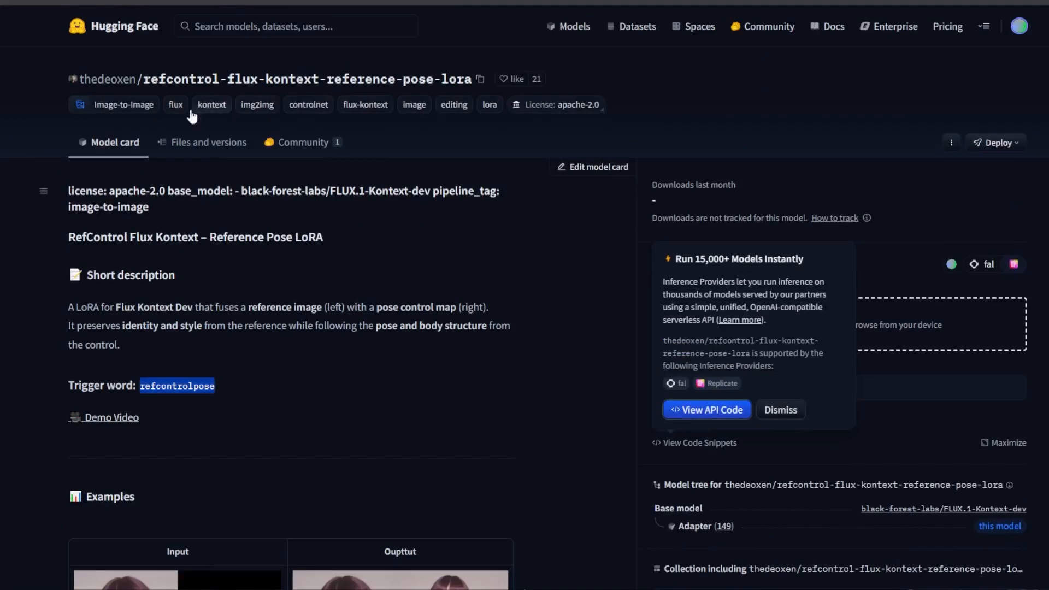
{"action": "left_click", "coordinate": [197, 145]}
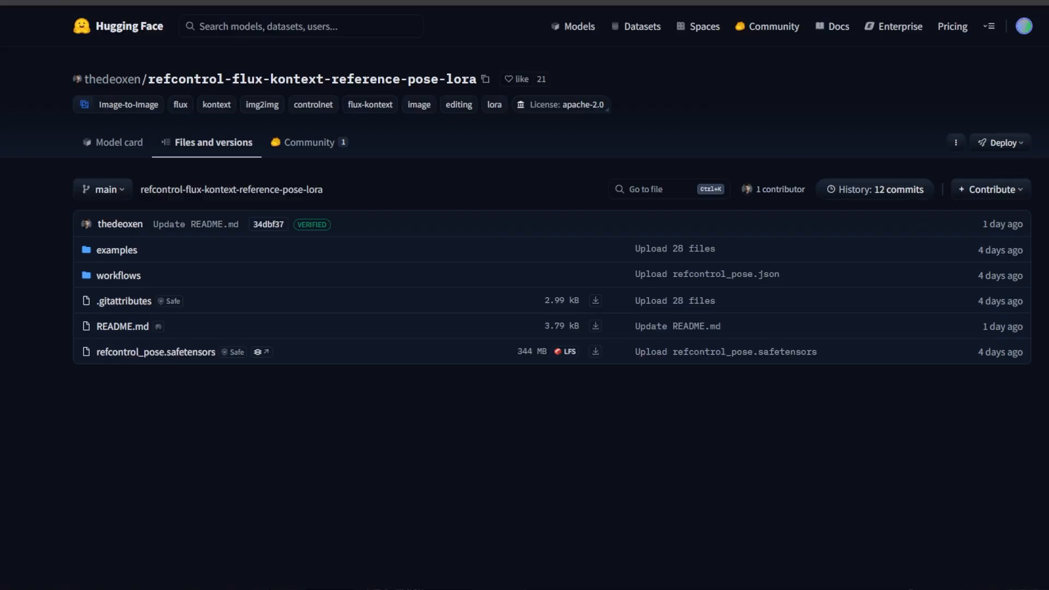
Switch to the ComfyUI controlnet workflow and survey its image loading, concatenation and depth nodes.
{"action": "left_click", "coordinate": [143, 2]}
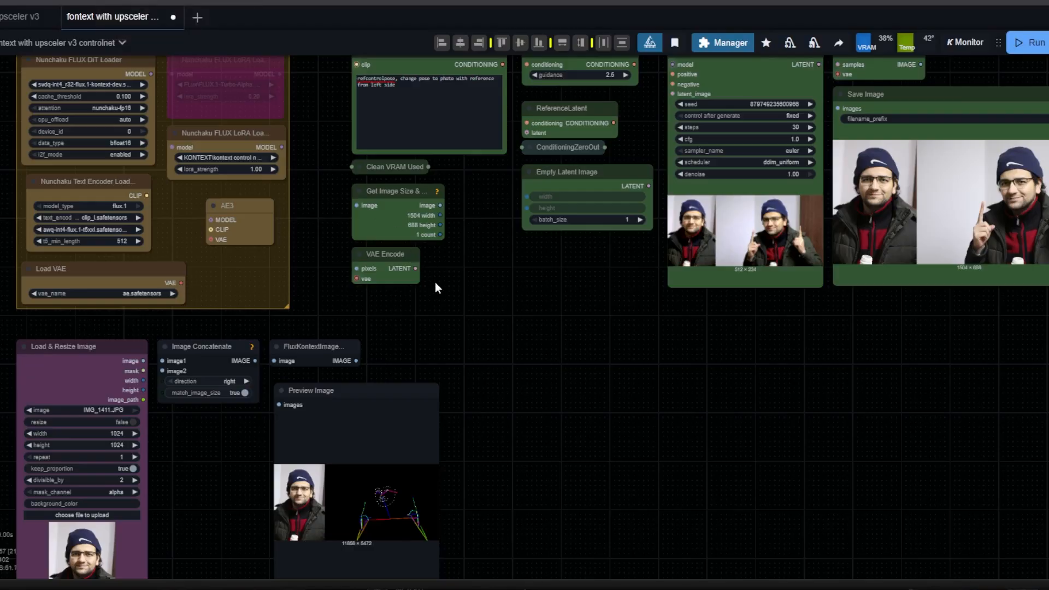
{"action": "left_click_drag", "start_coordinate": [444, 311], "coordinate": [509, 172]}
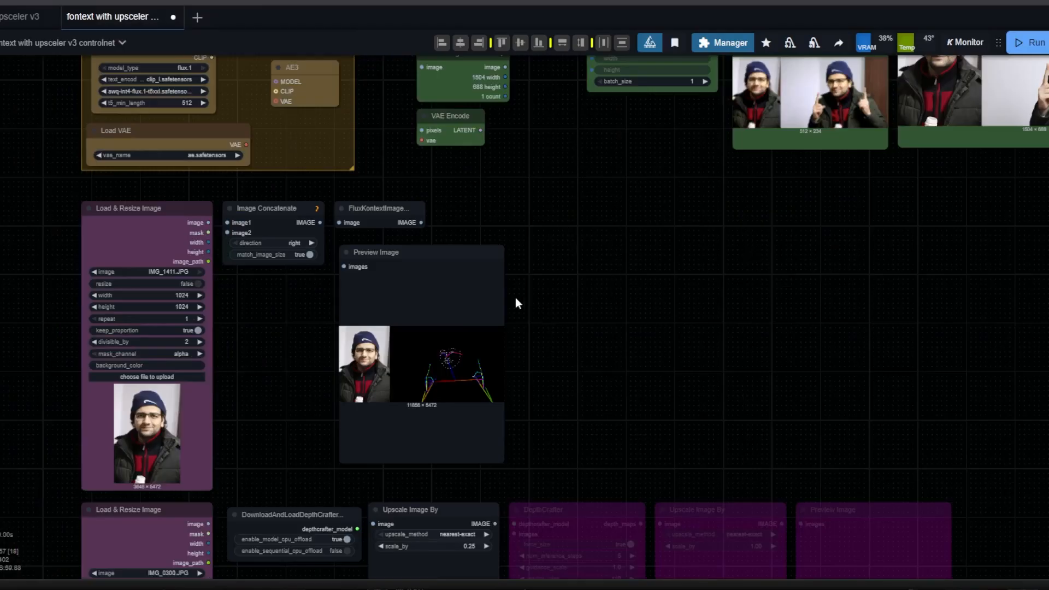
{"action": "scroll", "coordinate": [601, 260], "scroll_direction": "down", "scroll_amount": 3}
{"action": "scroll", "coordinate": [452, 394], "scroll_direction": "up", "scroll_amount": 8}
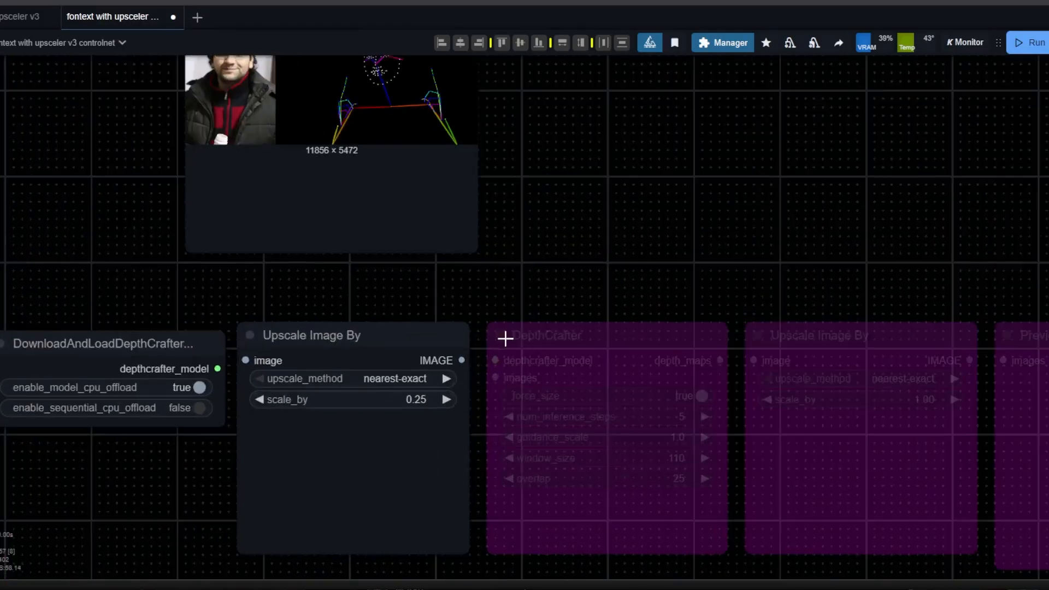
{"action": "scroll", "coordinate": [483, 414], "scroll_direction": "down", "scroll_amount": 9}
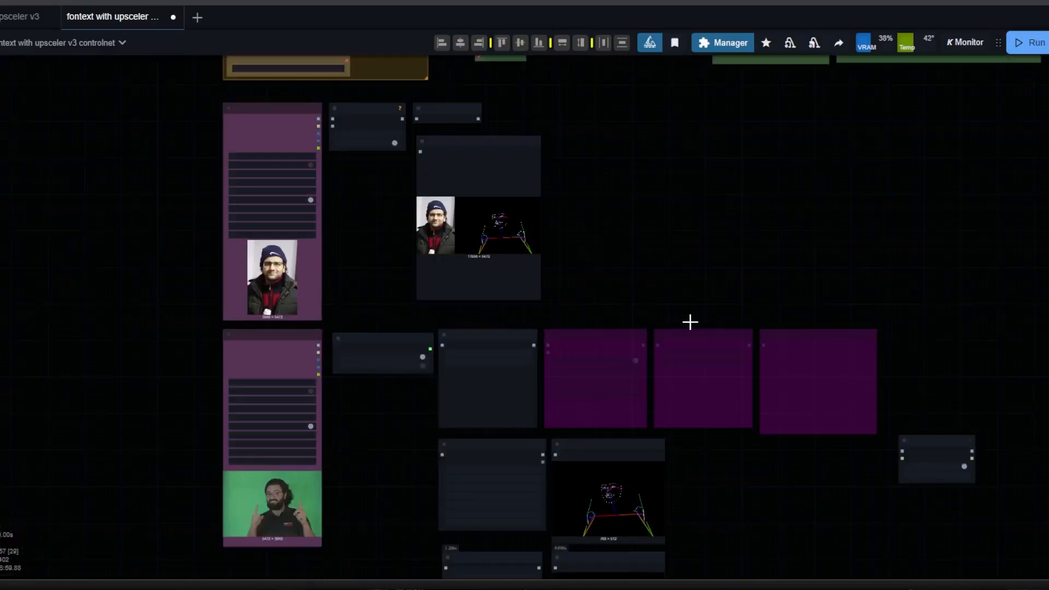
{"action": "left_click_drag", "start_coordinate": [609, 68], "coordinate": [708, 105]}
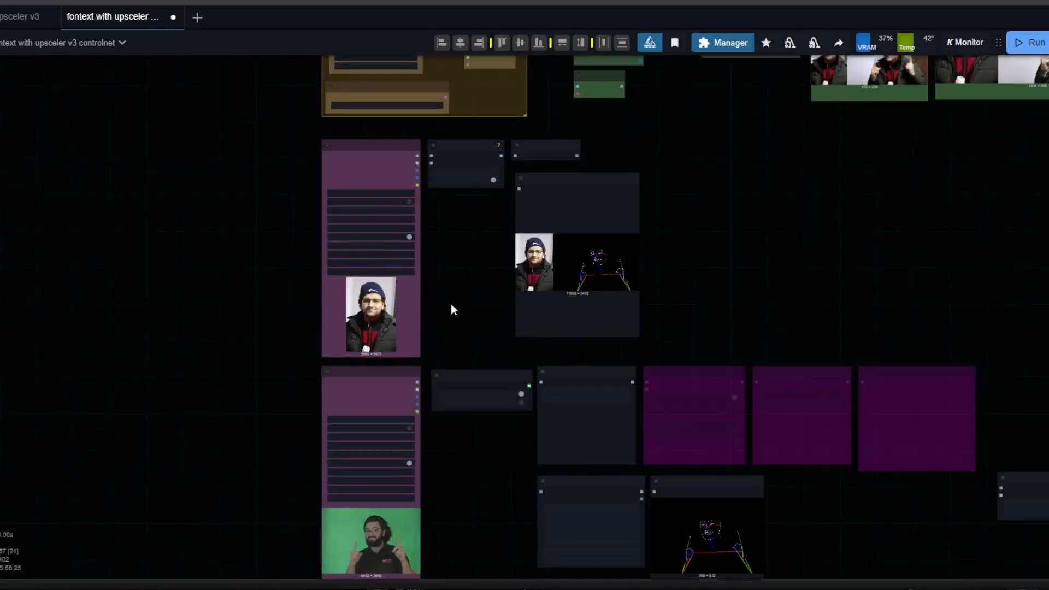
Examine the pose photo and reference photo in the Load & Resize Image nodes, plus the pose and lineart previews.
{"action": "scroll", "coordinate": [375, 317], "scroll_direction": "up", "scroll_amount": 11}
{"action": "left_click_drag", "start_coordinate": [598, 235], "coordinate": [627, 57]}
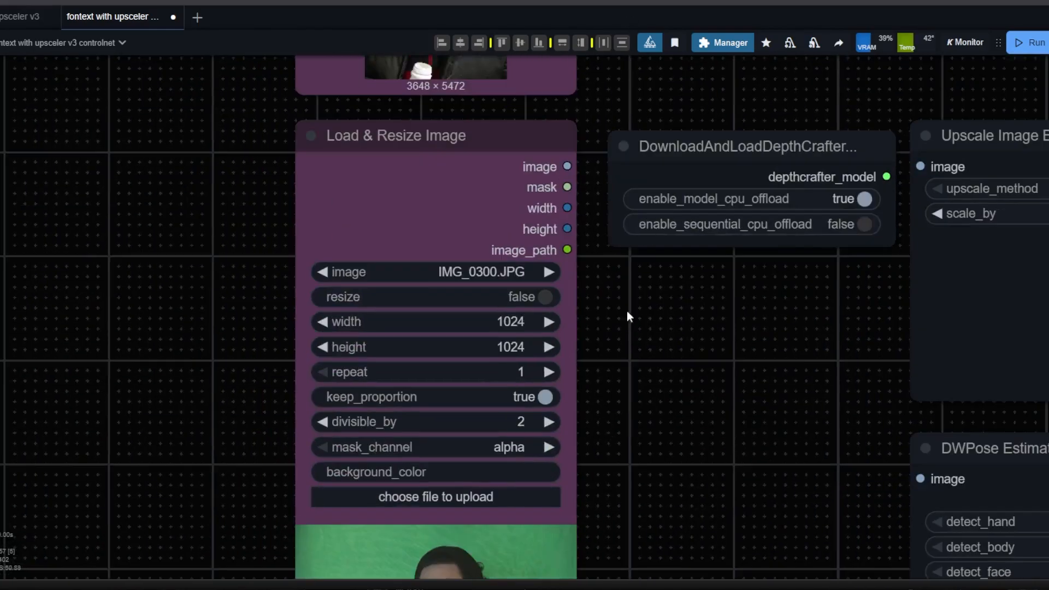
{"action": "left_click_drag", "start_coordinate": [673, 470], "coordinate": [634, 283]}
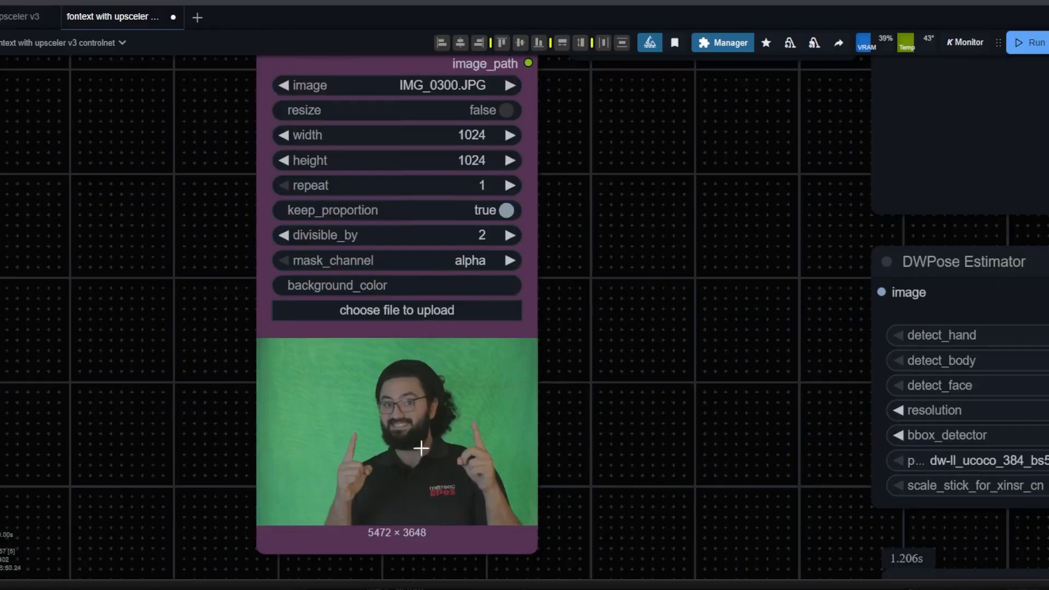
{"action": "left_click_drag", "start_coordinate": [641, 136], "coordinate": [611, 491]}
{"action": "left_click_drag", "start_coordinate": [583, 185], "coordinate": [560, 385]}
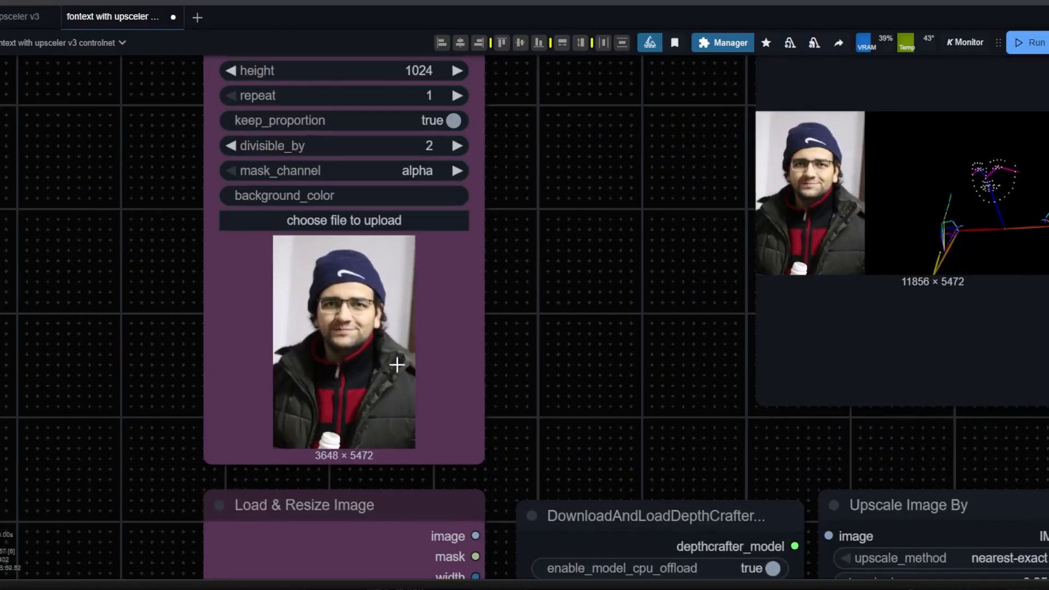
{"action": "scroll", "coordinate": [637, 321], "scroll_direction": "down", "scroll_amount": 3}
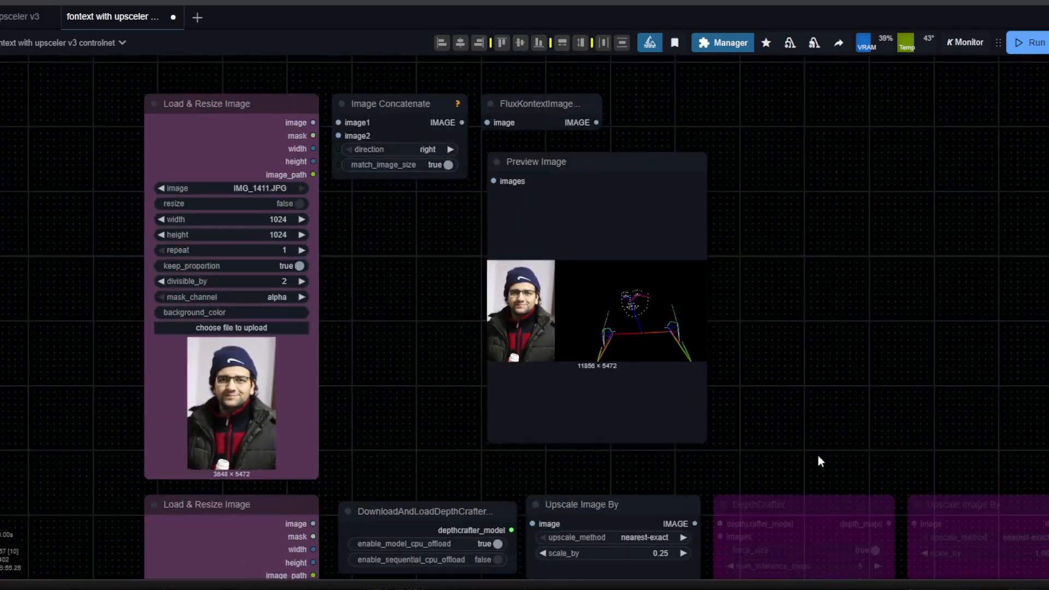
{"action": "scroll", "coordinate": [767, 441], "scroll_direction": "down", "scroll_amount": 5}
{"action": "left_click_drag", "start_coordinate": [806, 478], "coordinate": [637, 153]}
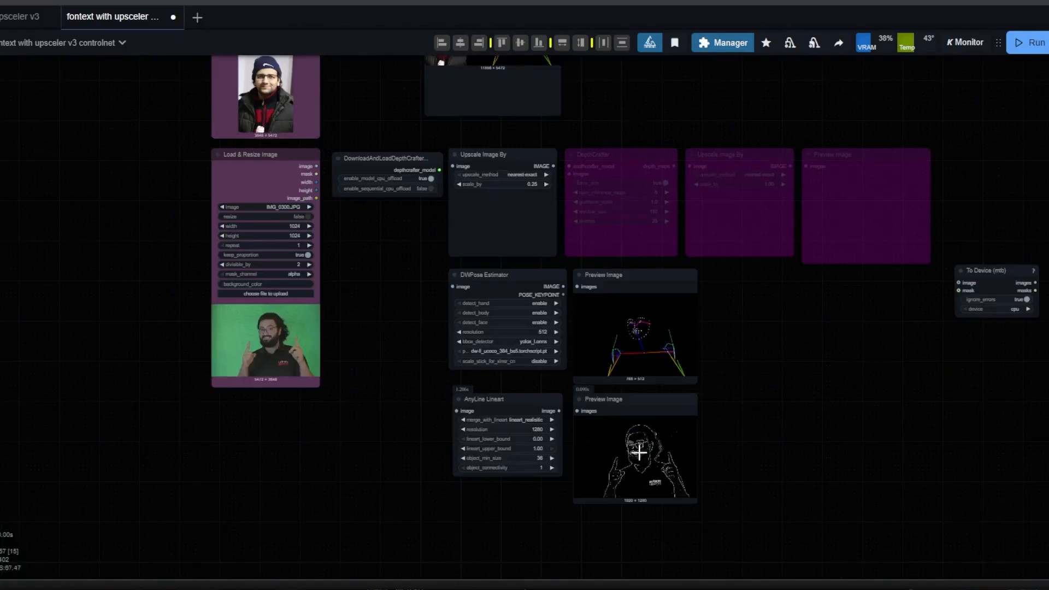
{"action": "left_click_drag", "start_coordinate": [689, 91], "coordinate": [599, 500]}
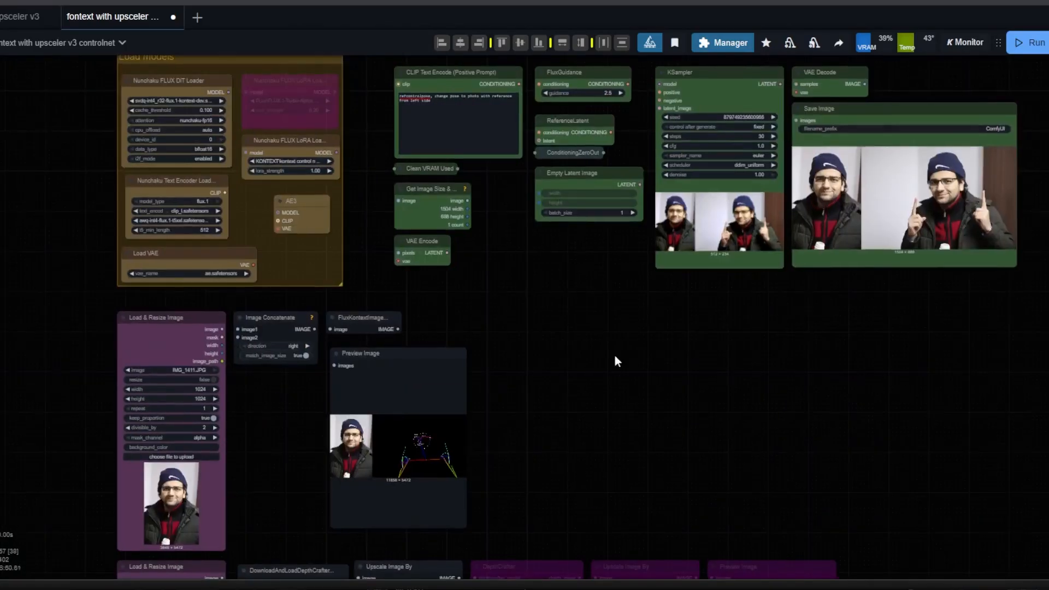
Read the positive prompt containing the trigger word, and inspect the KSampler settings and the saved output image.
{"action": "left_click_drag", "start_coordinate": [528, 144], "coordinate": [510, 263]}
{"action": "scroll", "coordinate": [507, 257], "scroll_direction": "up", "scroll_amount": 11}
{"action": "scroll", "coordinate": [461, 205], "scroll_direction": "up", "scroll_amount": 1}
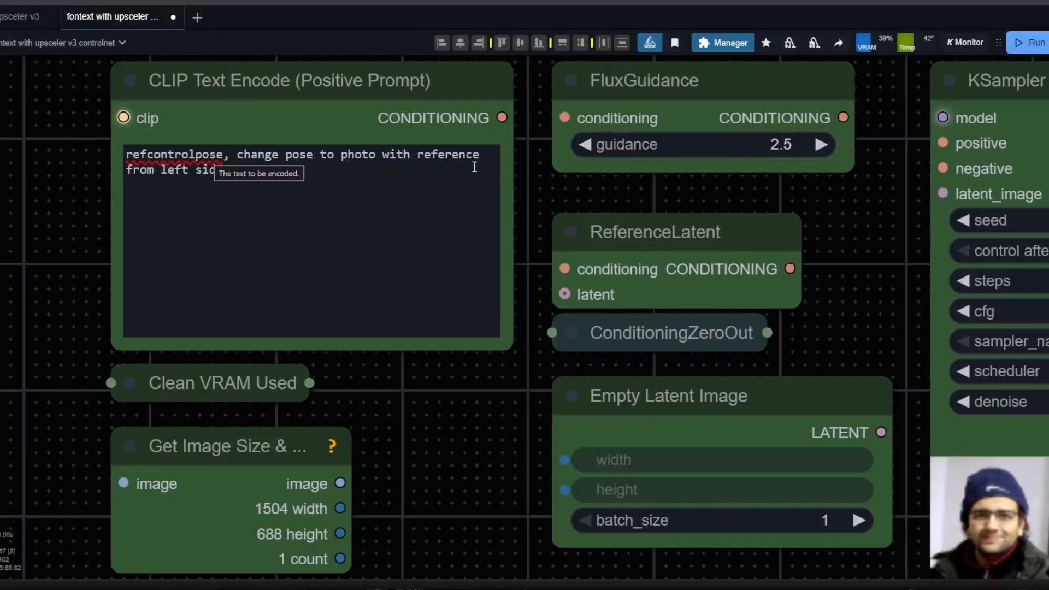
{"action": "scroll", "coordinate": [475, 167], "scroll_direction": "down", "scroll_amount": 4}
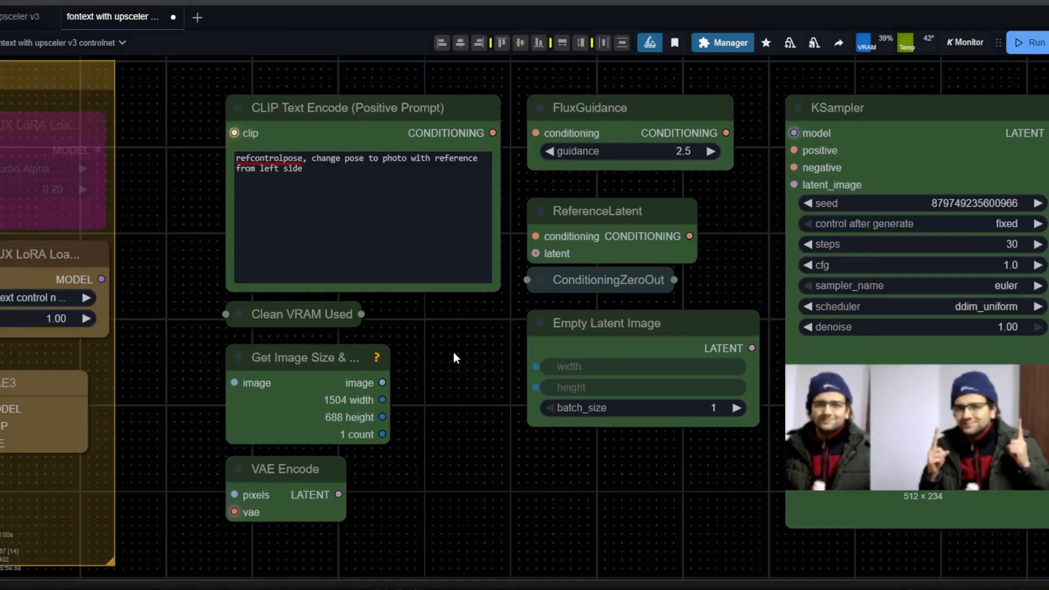
{"action": "left_click_drag", "start_coordinate": [485, 447], "coordinate": [107, 363]}
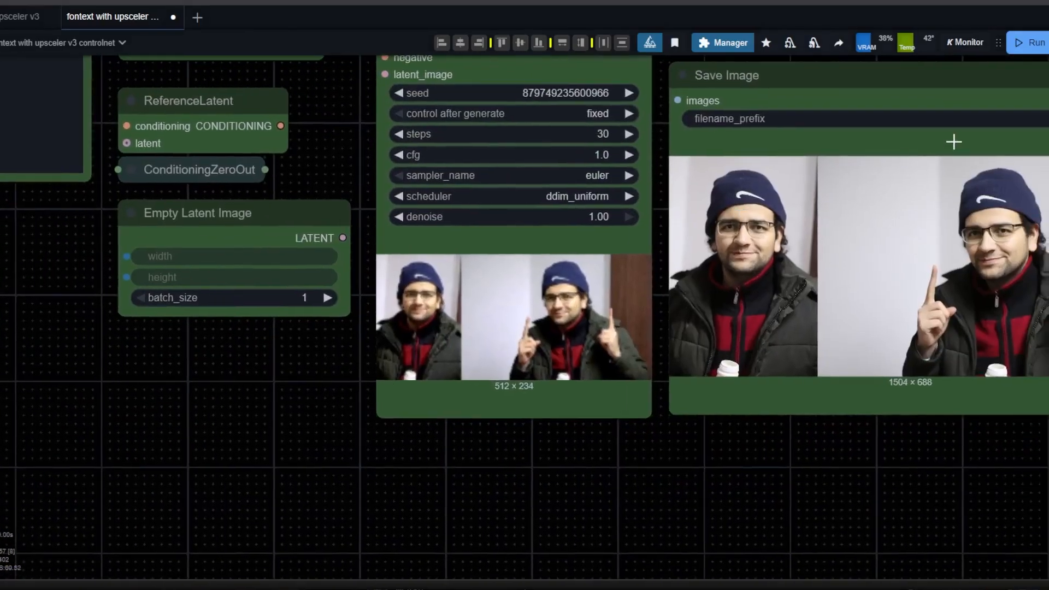
{"action": "scroll", "coordinate": [632, 422], "scroll_direction": "down", "scroll_amount": 5}
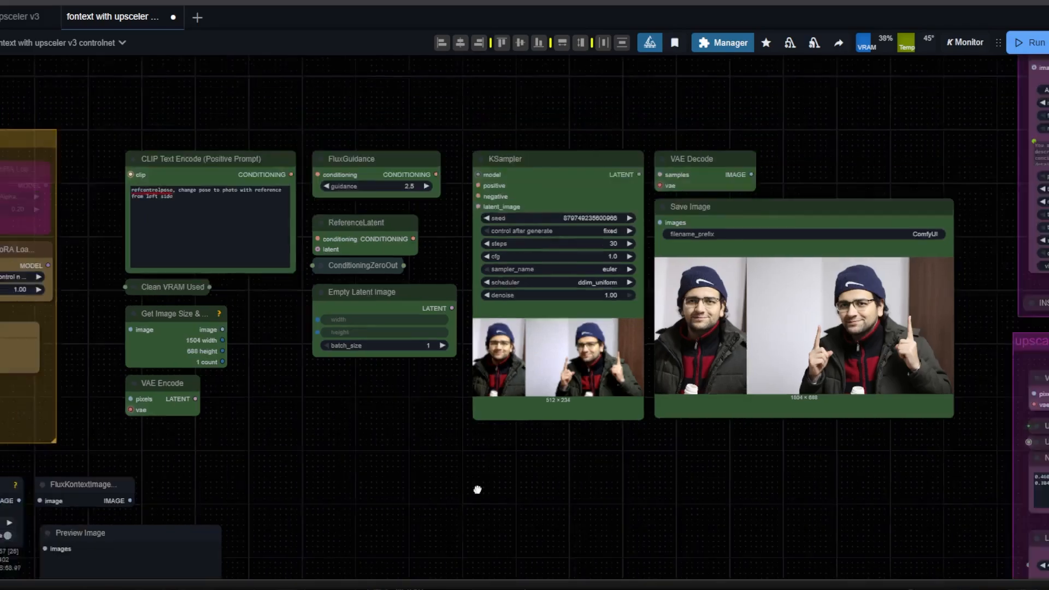
Load IMG_1416.JPG as the reference photo in the upper Load & Resize Image node.
{"action": "left_click_drag", "start_coordinate": [448, 538], "coordinate": [754, 220]}
{"action": "scroll", "coordinate": [636, 372], "scroll_direction": "up", "scroll_amount": 1}
{"action": "left_click_drag", "start_coordinate": [636, 372], "coordinate": [901, 77]}
{"action": "left_click_drag", "start_coordinate": [468, 200], "coordinate": [568, 402]}
{"action": "scroll", "coordinate": [492, 295], "scroll_direction": "up", "scroll_amount": 5}
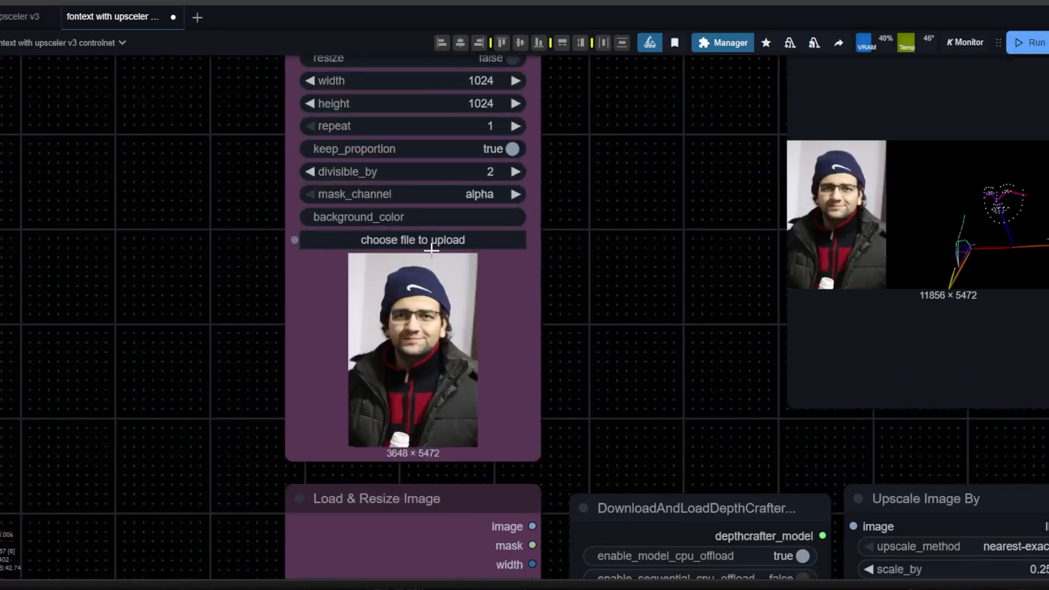
{"action": "left_click", "coordinate": [430, 238]}
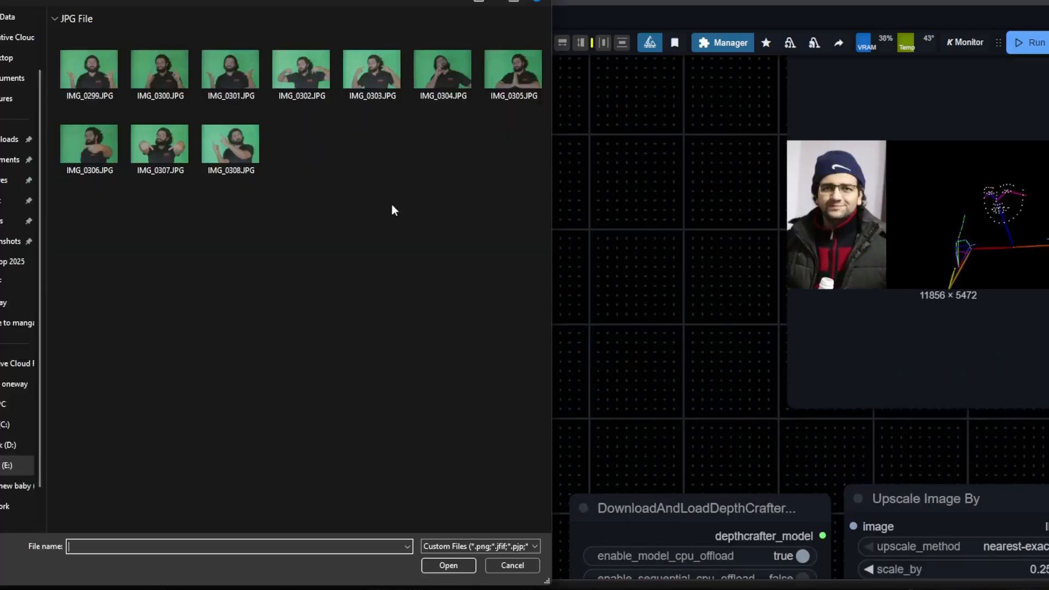
{"action": "left_click", "coordinate": [3, 307]}
{"action": "double_click", "coordinate": [525, 489]}
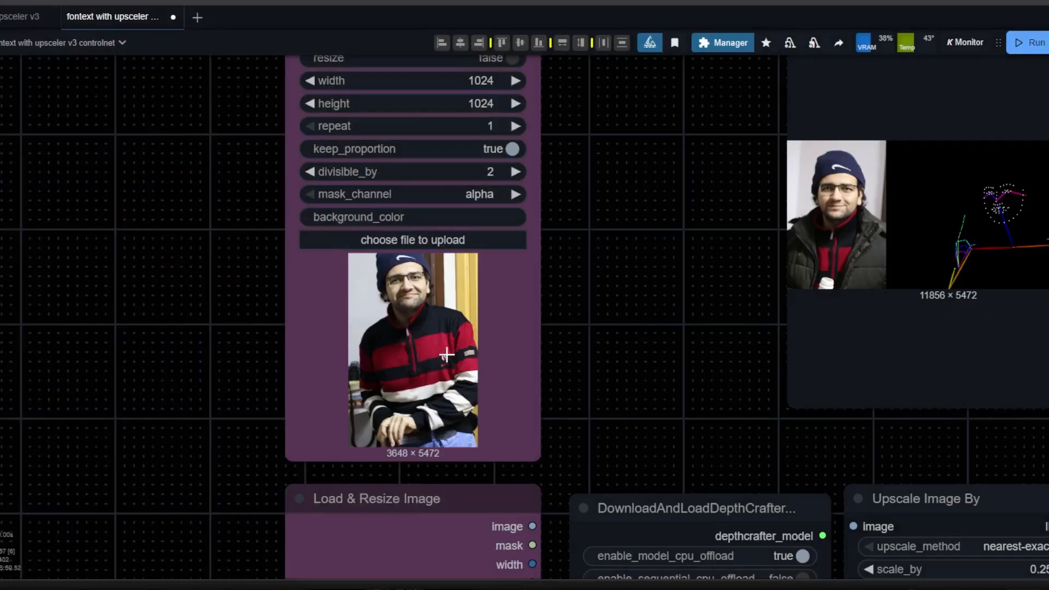
Run the workflow and check the preview combining the new reference photo with the pose map.
{"action": "scroll", "coordinate": [676, 255], "scroll_direction": "down", "scroll_amount": 4}
{"action": "key", "text": "ctrl+Return"}
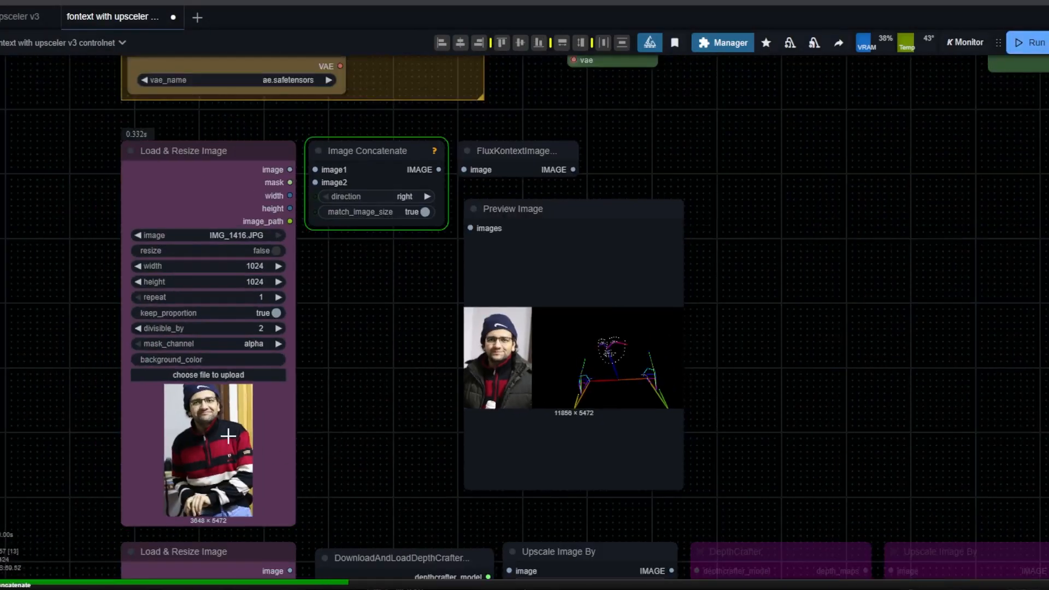
{"action": "scroll", "coordinate": [552, 318], "scroll_direction": "up", "scroll_amount": 5}
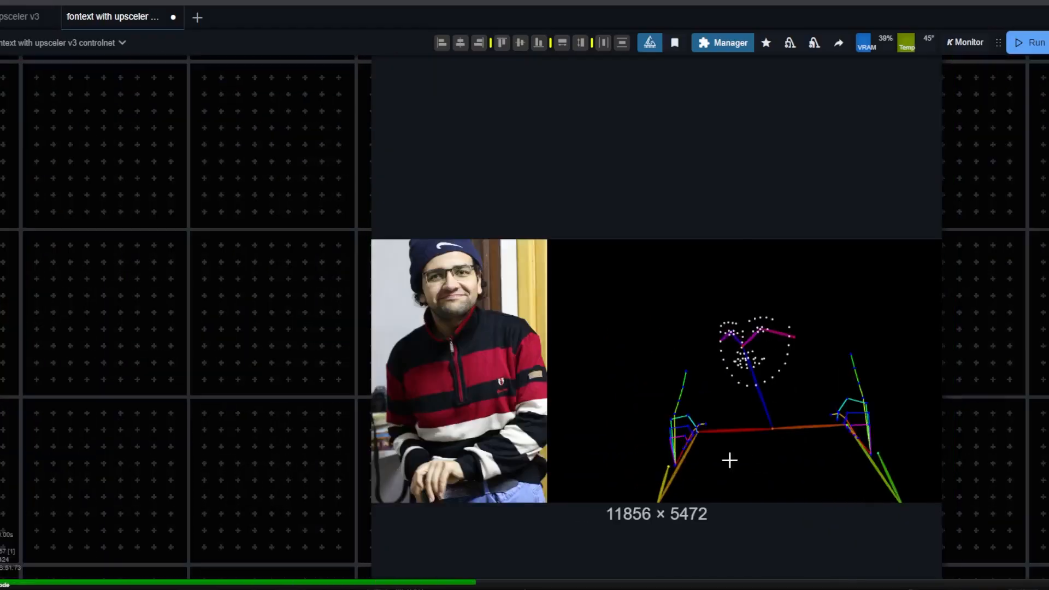
{"action": "scroll", "coordinate": [755, 394], "scroll_direction": "down", "scroll_amount": 7}
Watch the first KSampler's generation preview next to the Save Image node.
{"action": "left_click_drag", "start_coordinate": [994, 257], "coordinate": [328, 574]}
{"action": "left_click_drag", "start_coordinate": [583, 376], "coordinate": [440, 501]}
{"action": "scroll", "coordinate": [505, 434], "scroll_direction": "up", "scroll_amount": 1}
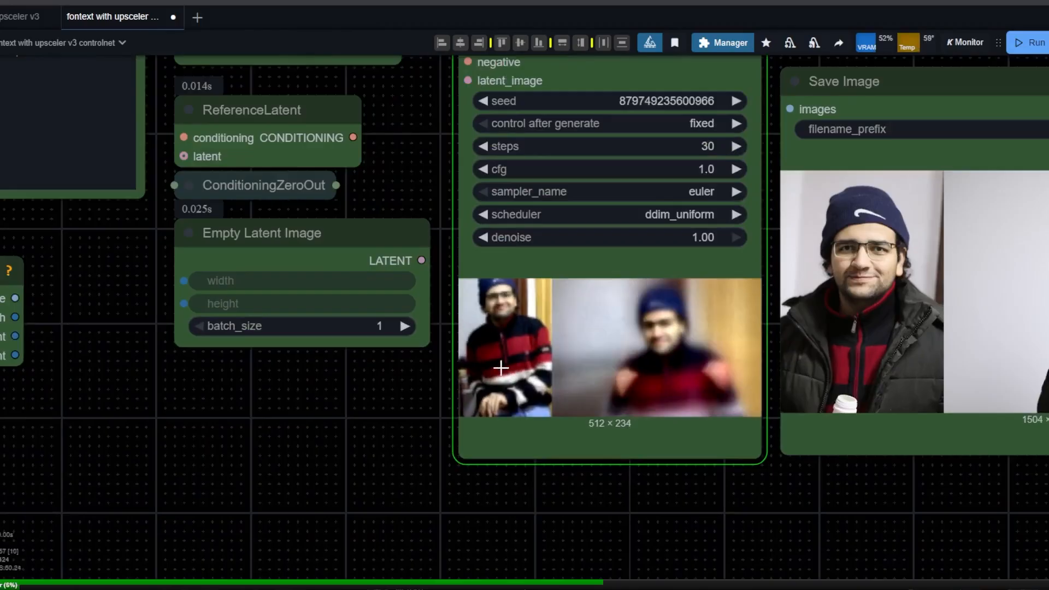
{"action": "left_click_drag", "start_coordinate": [972, 372], "coordinate": [696, 386]}
{"action": "scroll", "coordinate": [731, 342], "scroll_direction": "down", "scroll_amount": 2}
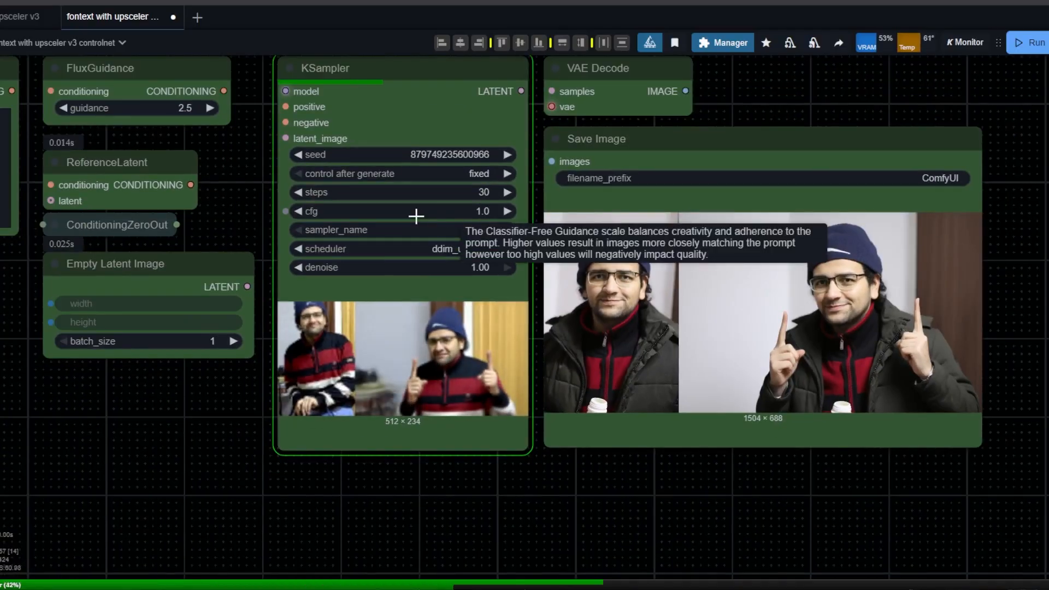
{"action": "scroll", "coordinate": [469, 447], "scroll_direction": "down", "scroll_amount": 1}
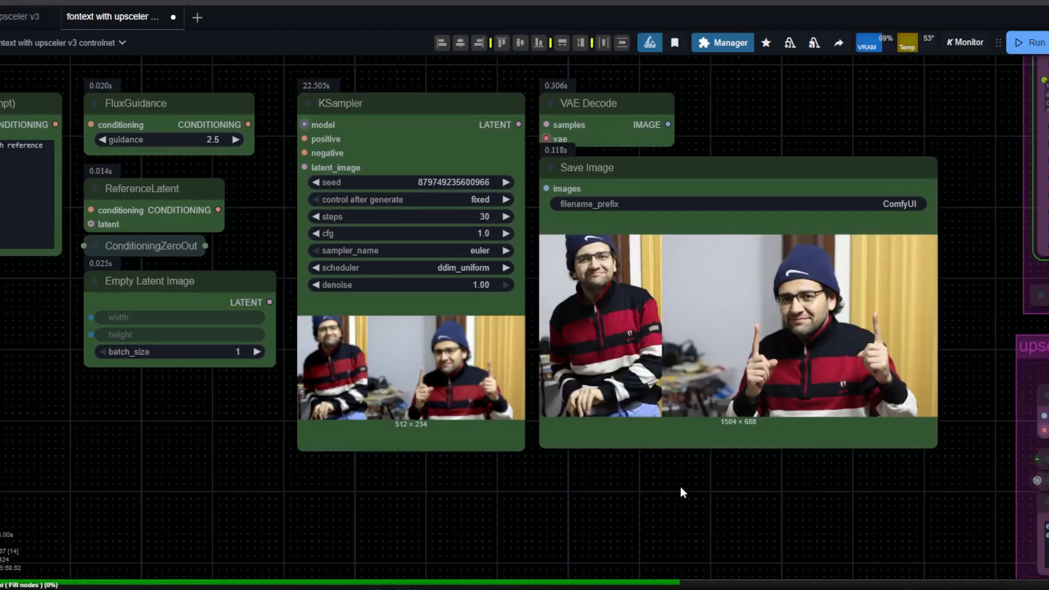
Inspect the newly saved pose-transfer image and the sampling preview in the upscale group.
{"action": "scroll", "coordinate": [828, 285], "scroll_direction": "up", "scroll_amount": 1}
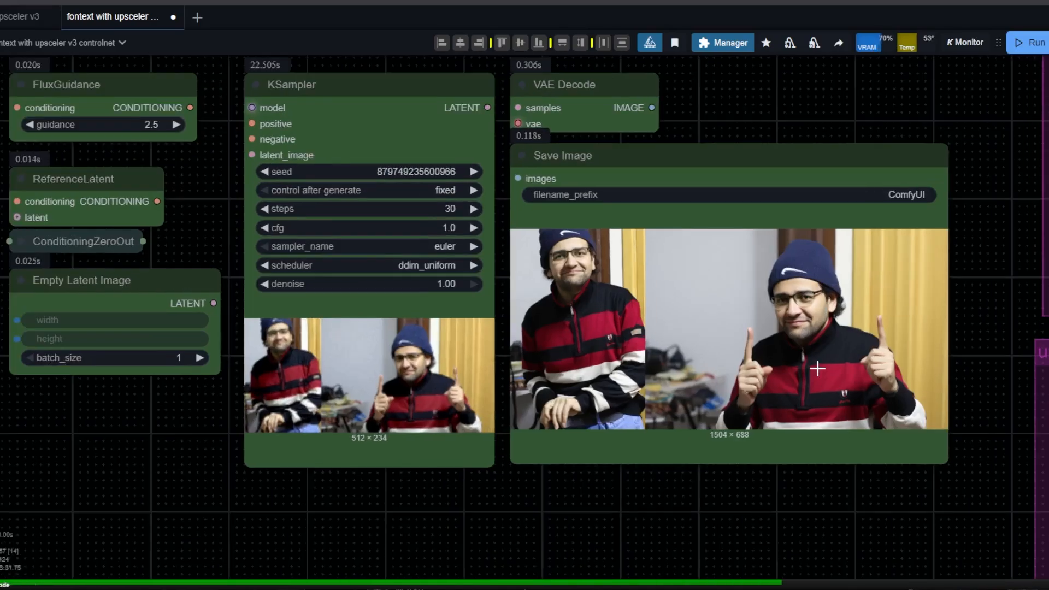
{"action": "scroll", "coordinate": [814, 358], "scroll_direction": "down", "scroll_amount": 4}
{"action": "left_click_drag", "start_coordinate": [842, 514], "coordinate": [516, 294]}
{"action": "scroll", "coordinate": [481, 471], "scroll_direction": "down", "scroll_amount": 2}
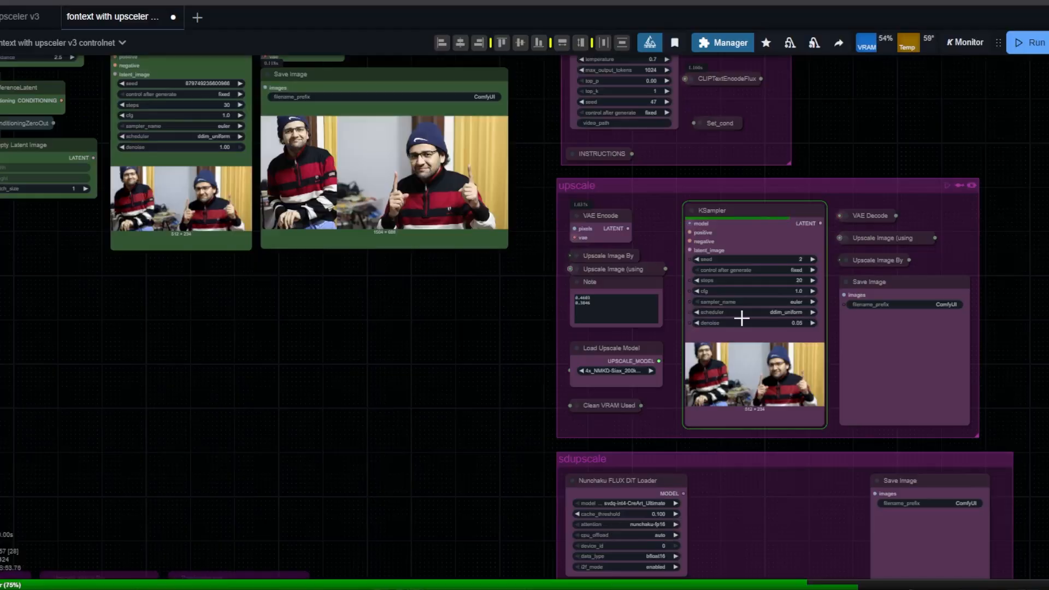
{"action": "left_click_drag", "start_coordinate": [395, 326], "coordinate": [647, 392]}
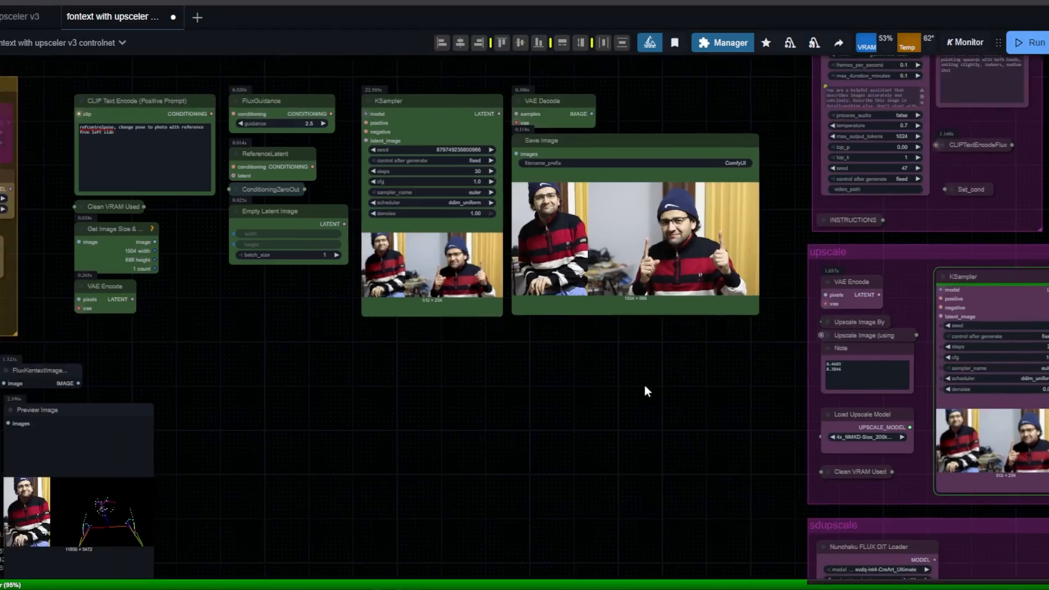
Load IMG_0299.JPG as the pose photo in the lower Load & Resize Image node.
{"action": "scroll", "coordinate": [646, 387], "scroll_direction": "up", "scroll_amount": 5}
{"action": "left_click_drag", "start_coordinate": [582, 344], "coordinate": [760, 549]}
{"action": "left_click_drag", "start_coordinate": [559, 523], "coordinate": [735, 151]}
{"action": "scroll", "coordinate": [584, 479], "scroll_direction": "down", "scroll_amount": 3}
{"action": "left_click_drag", "start_coordinate": [558, 381], "coordinate": [971, 16]}
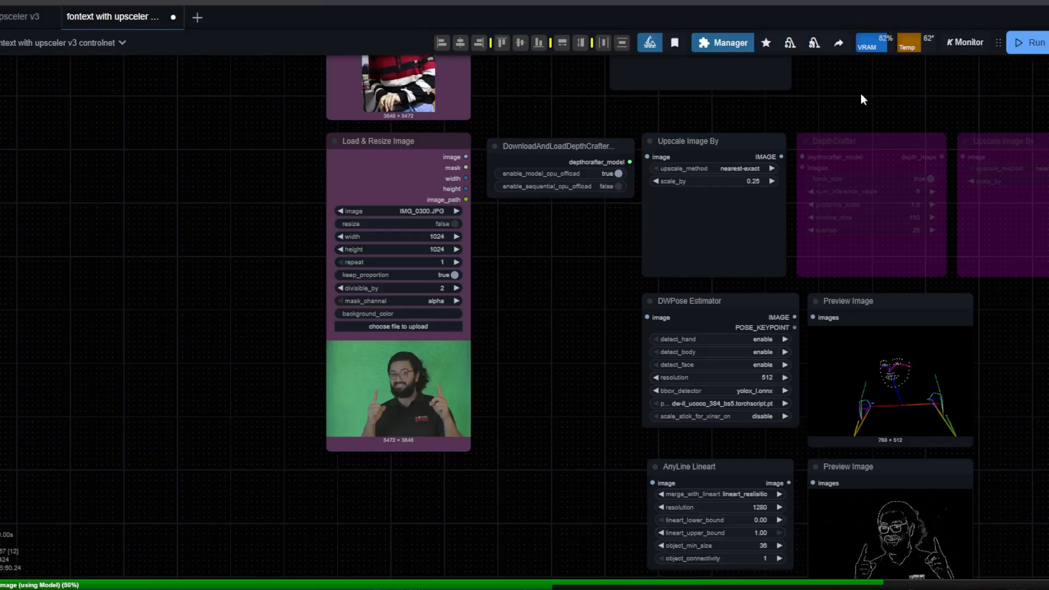
{"action": "scroll", "coordinate": [513, 356], "scroll_direction": "up", "scroll_amount": 5}
{"action": "left_click", "coordinate": [382, 316]}
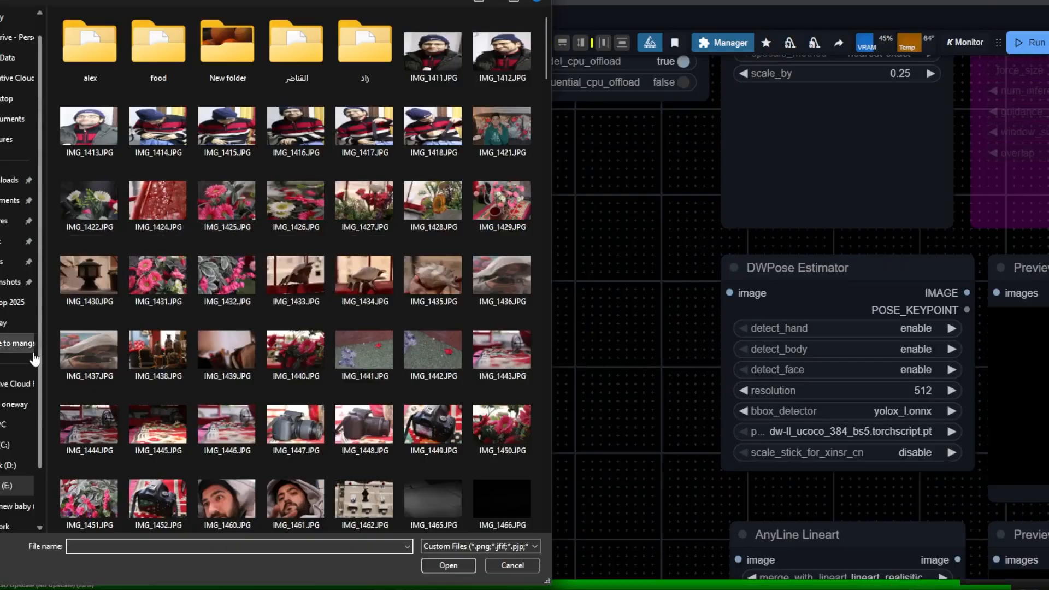
{"action": "left_click", "coordinate": [15, 345]}
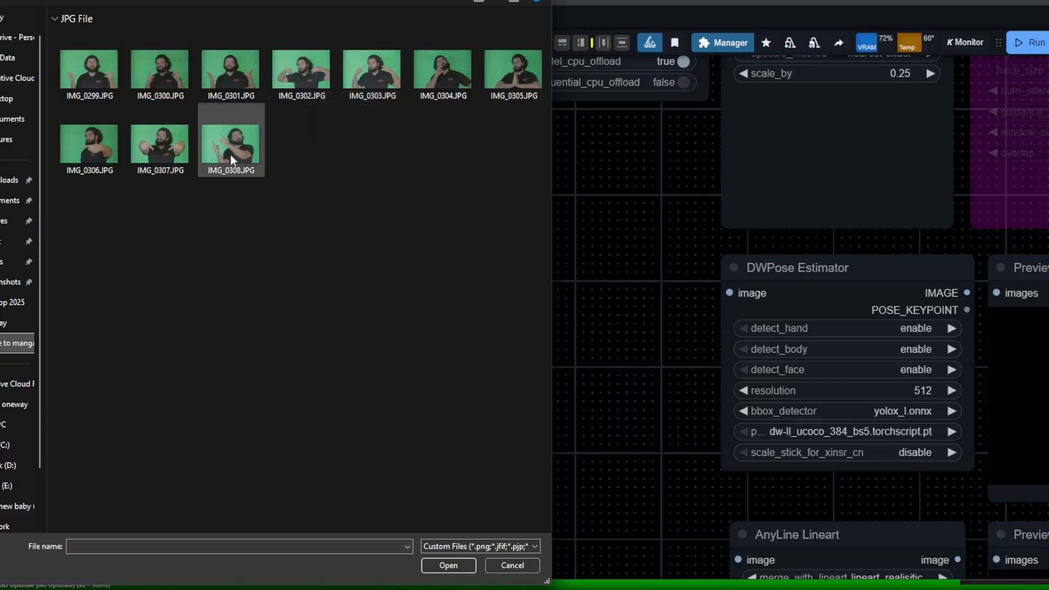
{"action": "left_click", "coordinate": [212, 162]}
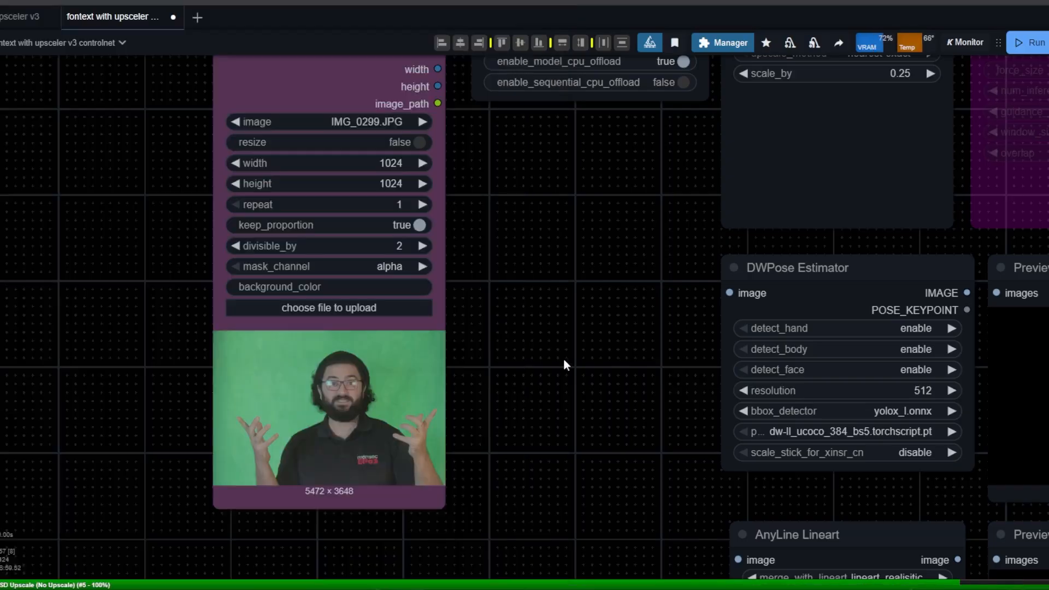
{"action": "scroll", "coordinate": [573, 355], "scroll_direction": "down", "scroll_amount": 3}
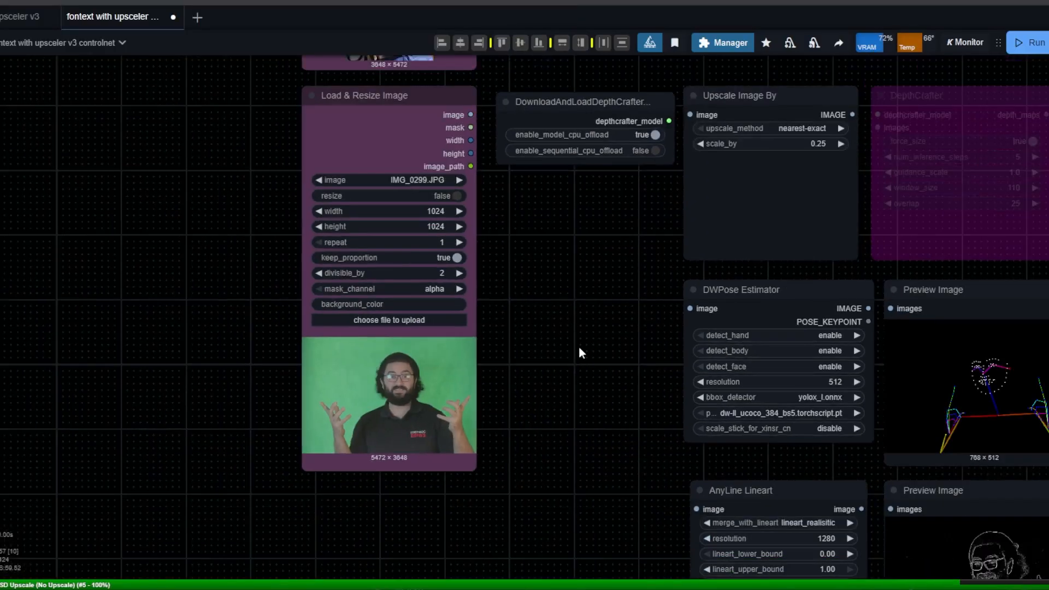
Examine the DWPose preview and compare the upscaled pose-transfer result in the Image Comparer, checking faces and hands up close.
{"action": "left_click_drag", "start_coordinate": [601, 312], "coordinate": [487, 359]}
{"action": "scroll", "coordinate": [484, 359], "scroll_direction": "down", "scroll_amount": 3}
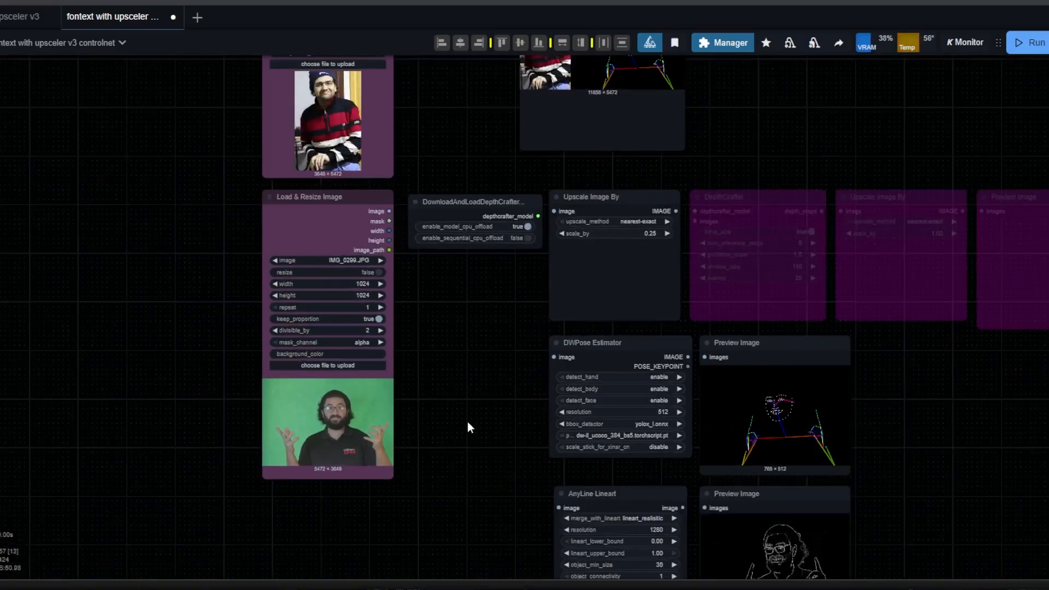
{"action": "scroll", "coordinate": [874, 431], "scroll_direction": "up", "scroll_amount": 10}
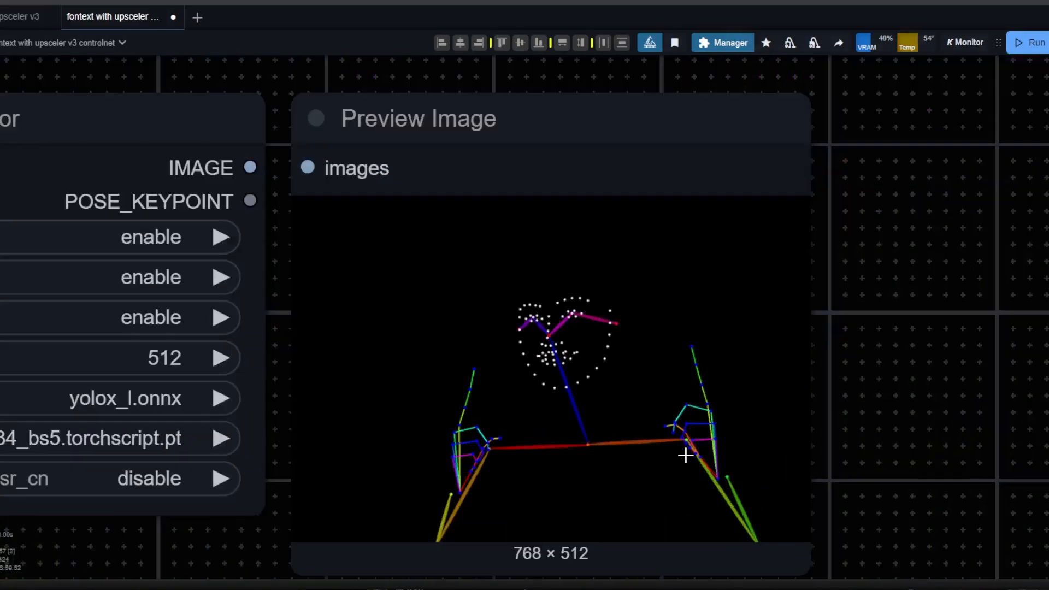
{"action": "scroll", "coordinate": [711, 445], "scroll_direction": "down", "scroll_amount": 10}
{"action": "left_click_drag", "start_coordinate": [696, 216], "coordinate": [675, 215]}
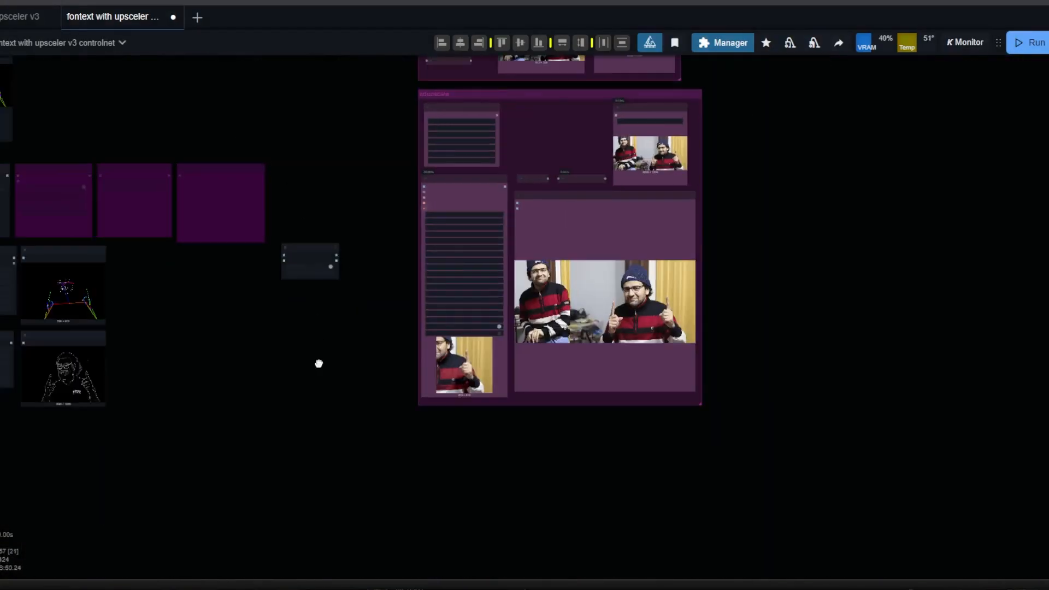
{"action": "scroll", "coordinate": [570, 327], "scroll_direction": "up", "scroll_amount": 10}
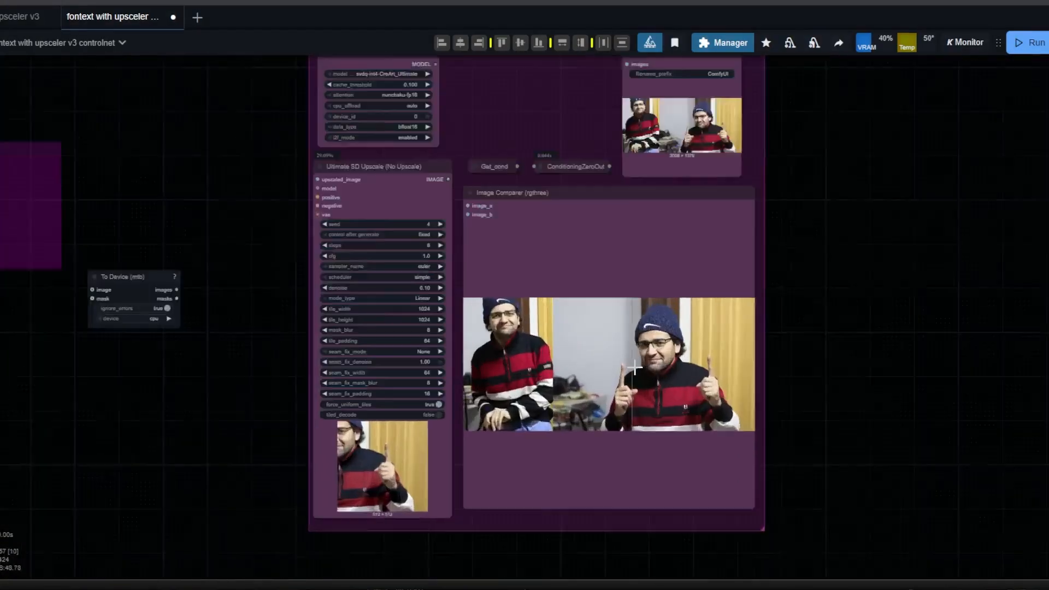
{"action": "scroll", "coordinate": [409, 431], "scroll_direction": "up", "scroll_amount": 4}
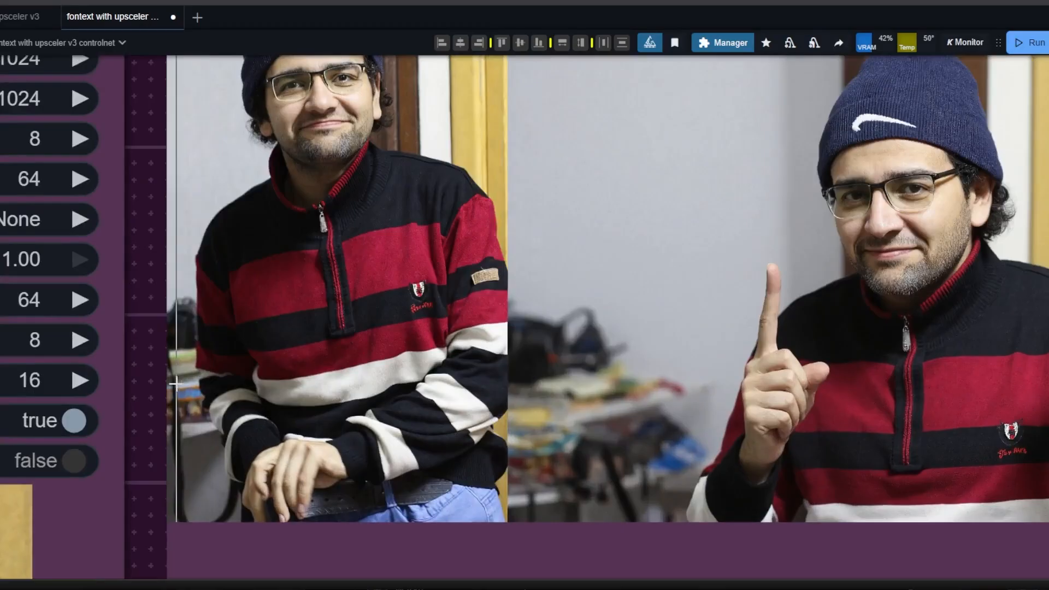
{"action": "scroll", "coordinate": [247, 457], "scroll_direction": "down", "scroll_amount": 3}
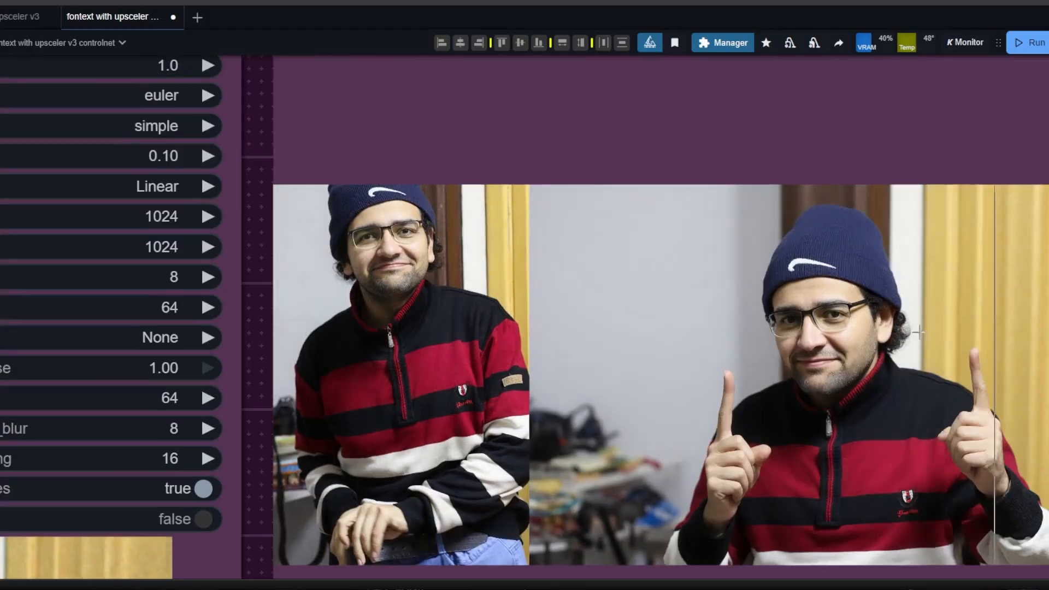
{"action": "scroll", "coordinate": [929, 339], "scroll_direction": "up", "scroll_amount": 10}
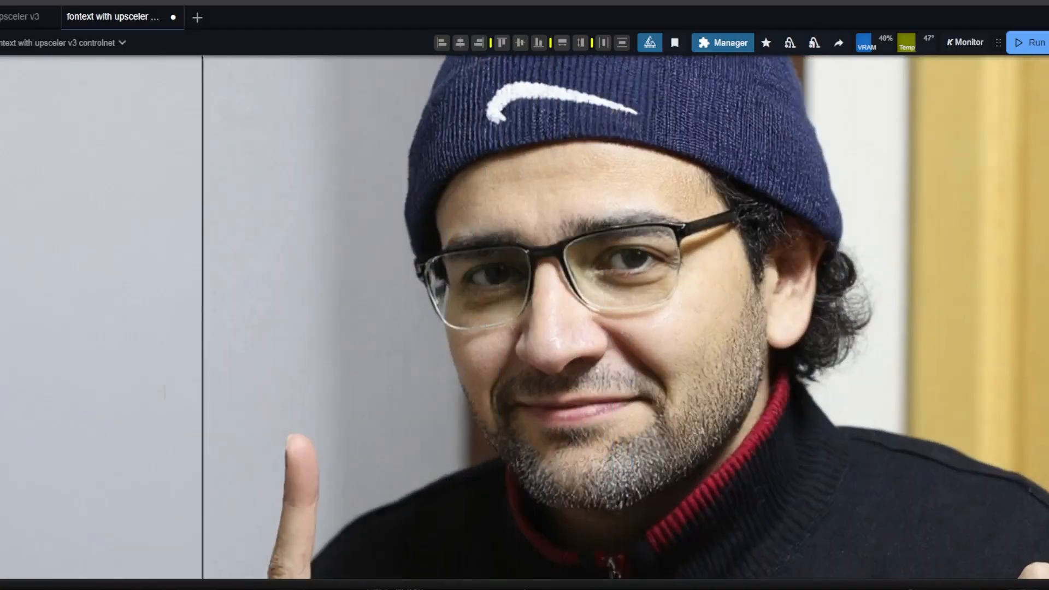
{"action": "scroll", "coordinate": [137, 394], "scroll_direction": "down", "scroll_amount": 8}
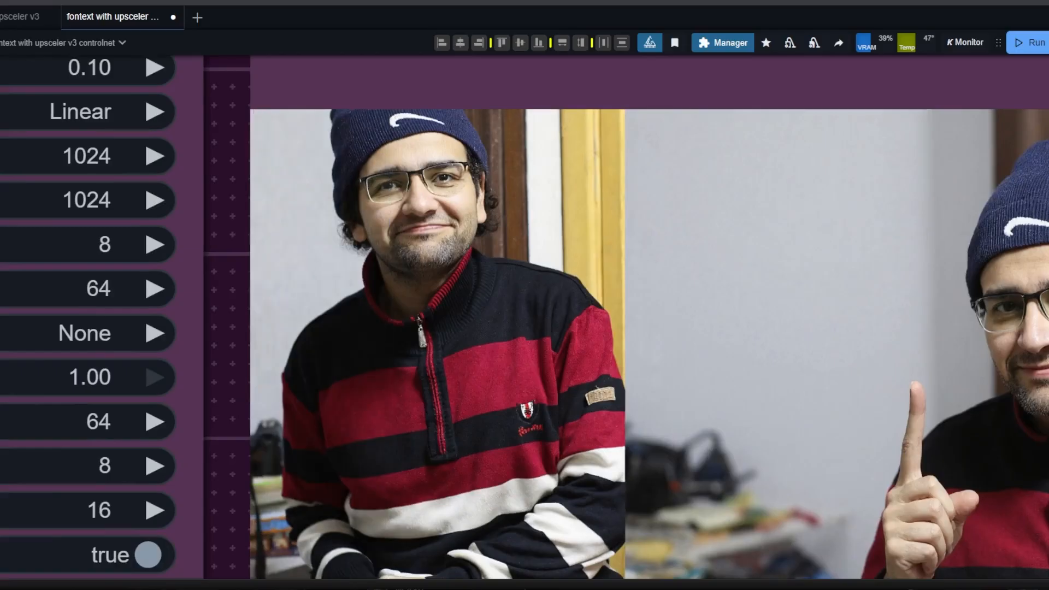
{"action": "scroll", "coordinate": [366, 156], "scroll_direction": "up", "scroll_amount": 4}
{"action": "scroll", "coordinate": [366, 156], "scroll_direction": "up", "scroll_amount": 4}
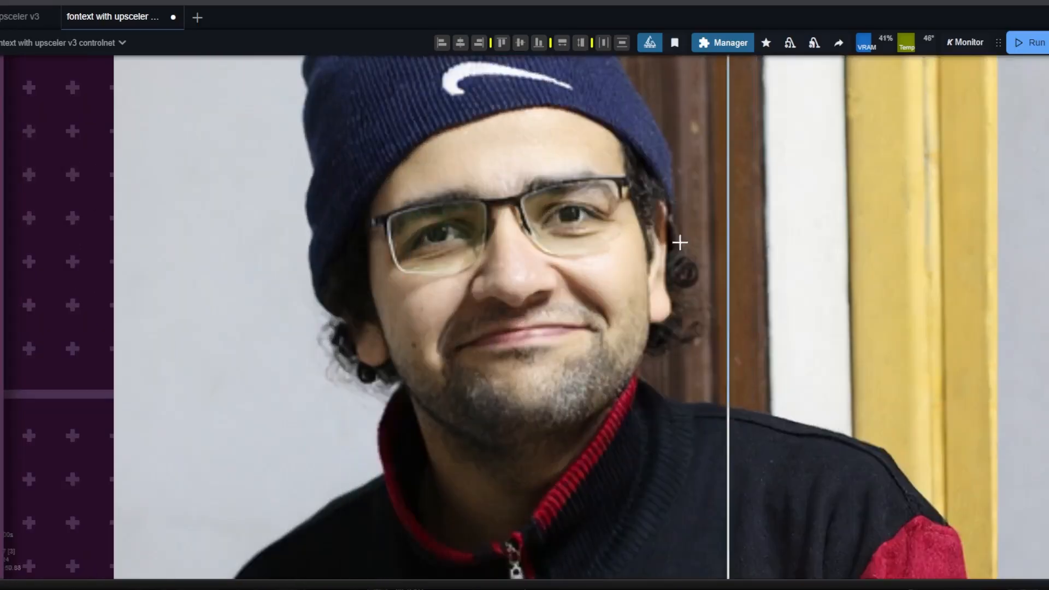
{"action": "scroll", "coordinate": [262, 295], "scroll_direction": "down", "scroll_amount": 4}
{"action": "scroll", "coordinate": [276, 295], "scroll_direction": "down", "scroll_amount": 17}
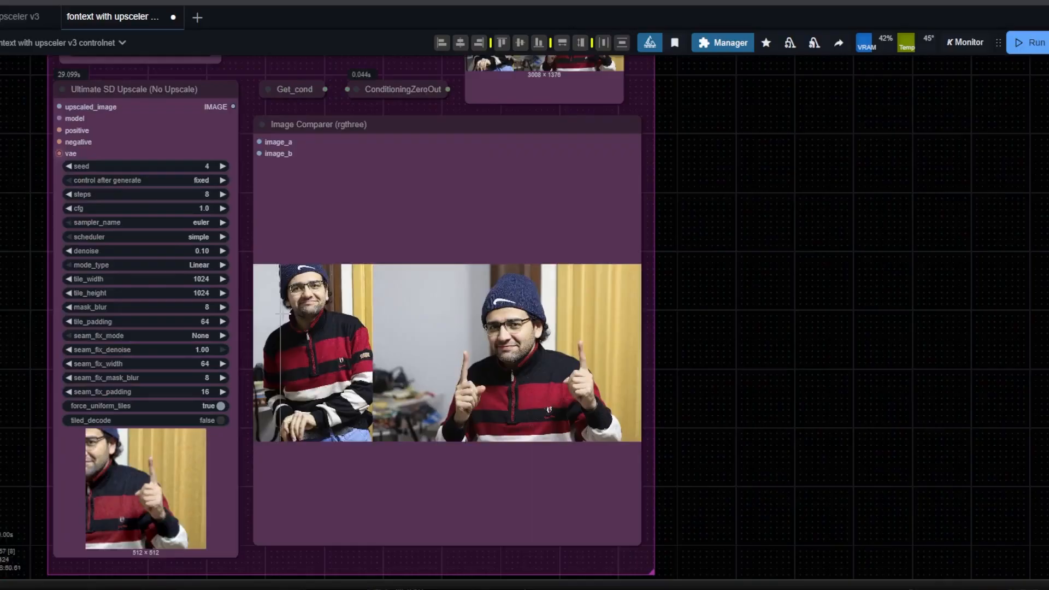
Run the workflow with the new pose photo and check the preview combining the reference photo with its pose map.
{"action": "left_click_drag", "start_coordinate": [80, 326], "coordinate": [685, 382]}
{"action": "scroll", "coordinate": [609, 384], "scroll_direction": "down", "scroll_amount": 4}
{"action": "left_click_drag", "start_coordinate": [113, 77], "coordinate": [743, 295]}
{"action": "scroll", "coordinate": [670, 330], "scroll_direction": "up", "scroll_amount": 8}
{"action": "left_click", "coordinate": [1027, 47]}
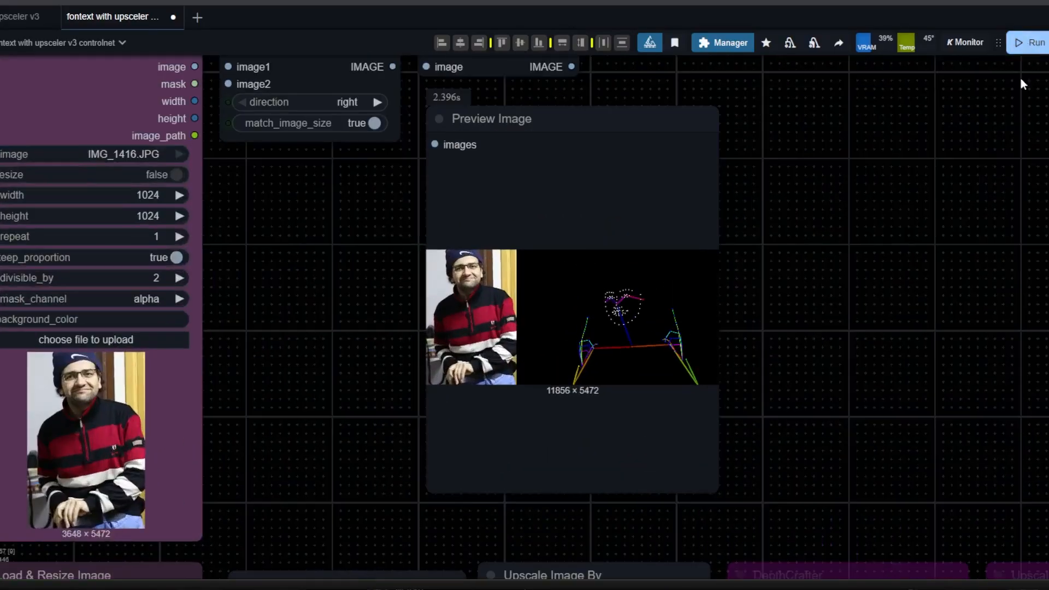
{"action": "left_click_drag", "start_coordinate": [862, 404], "coordinate": [810, 126]}
{"action": "scroll", "coordinate": [810, 126], "scroll_direction": "down", "scroll_amount": 5}
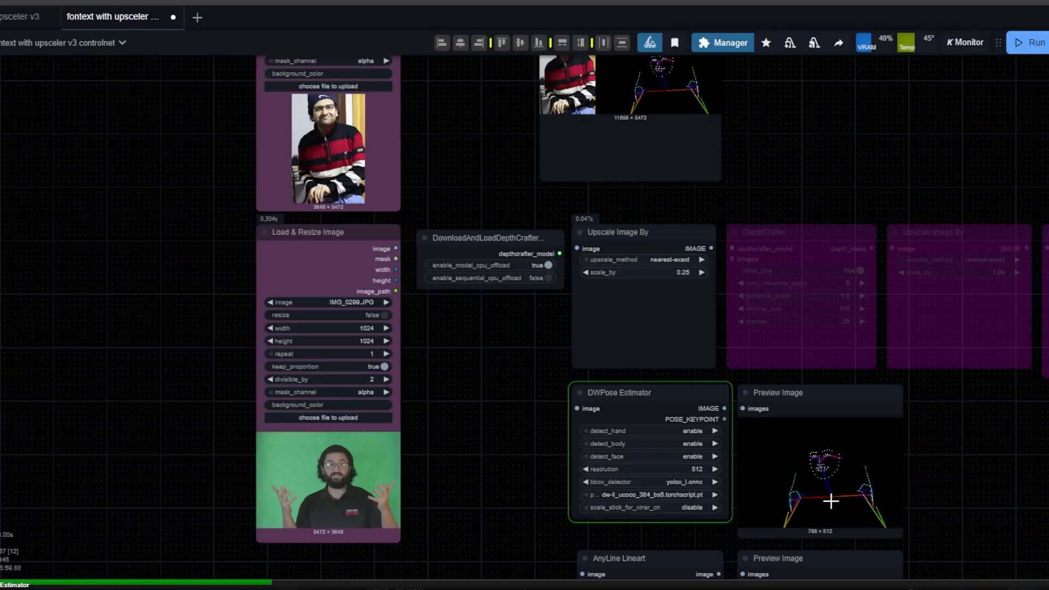
{"action": "left_click_drag", "start_coordinate": [819, 181], "coordinate": [806, 436]}
{"action": "scroll", "coordinate": [547, 331], "scroll_direction": "up", "scroll_amount": 12}
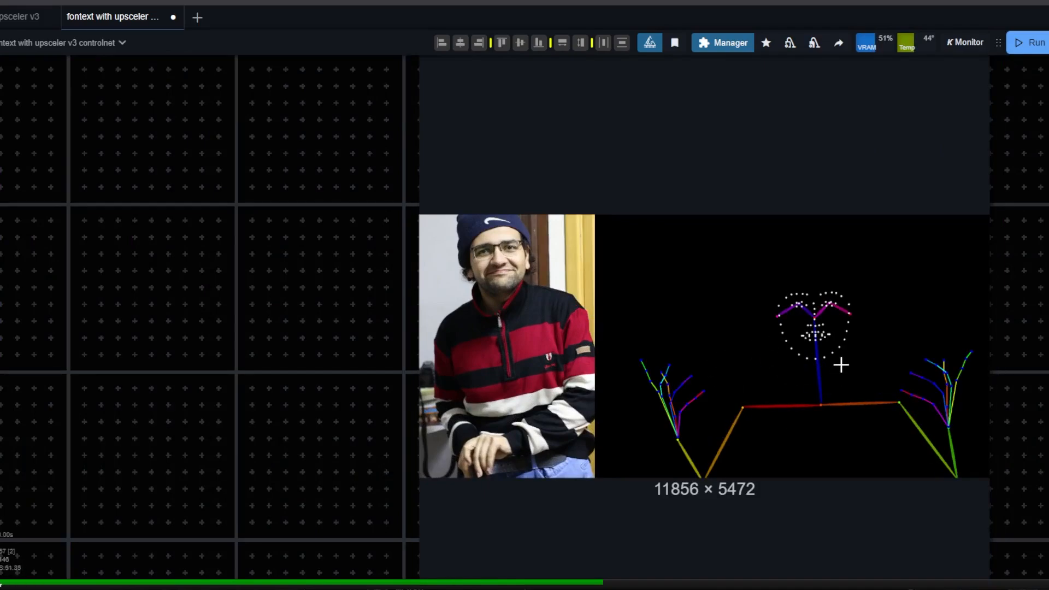
{"action": "scroll", "coordinate": [840, 365], "scroll_direction": "down", "scroll_amount": 11}
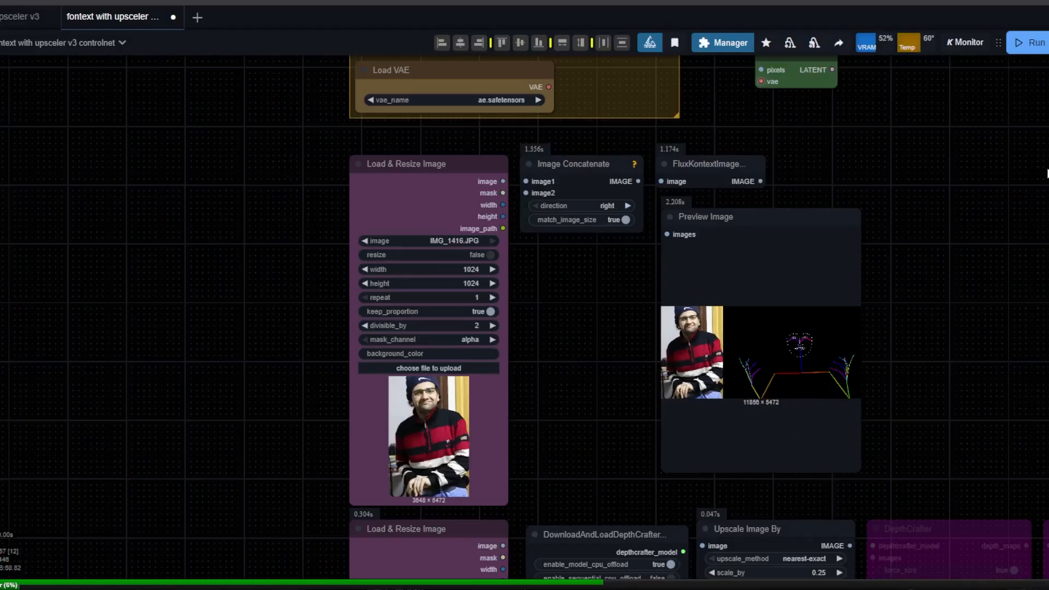
Watch the first KSampler's sampling preview for the new pose beside the previously saved image.
{"action": "left_click_drag", "start_coordinate": [1048, 174], "coordinate": [466, 453]}
{"action": "scroll", "coordinate": [779, 331], "scroll_direction": "up", "scroll_amount": 7}
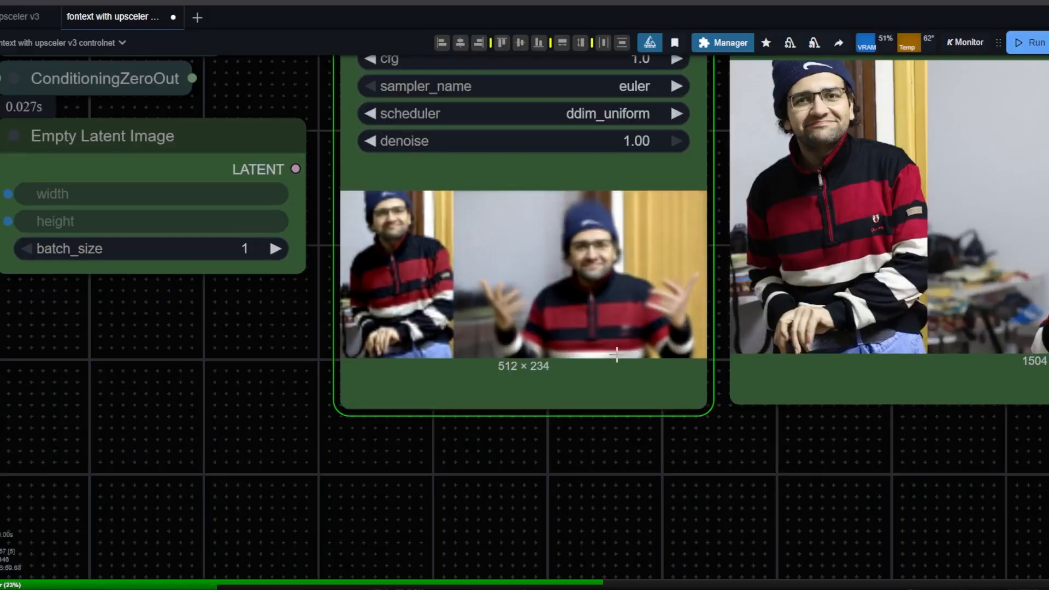
{"action": "left_click_drag", "start_coordinate": [1041, 280], "coordinate": [869, 347]}
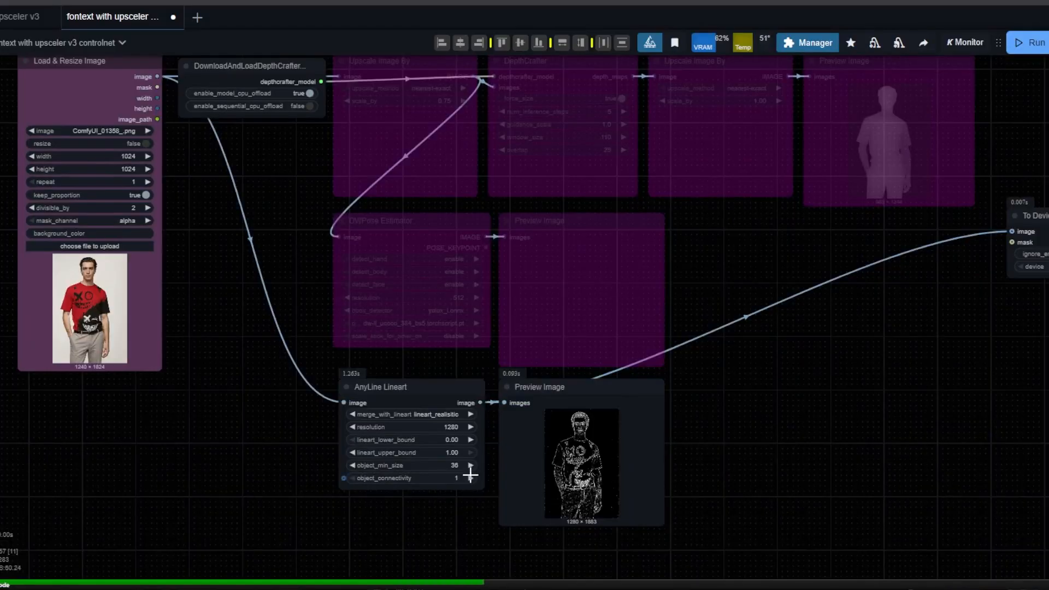
{"action": "scroll", "coordinate": [529, 508], "scroll_direction": "up", "scroll_amount": 5}
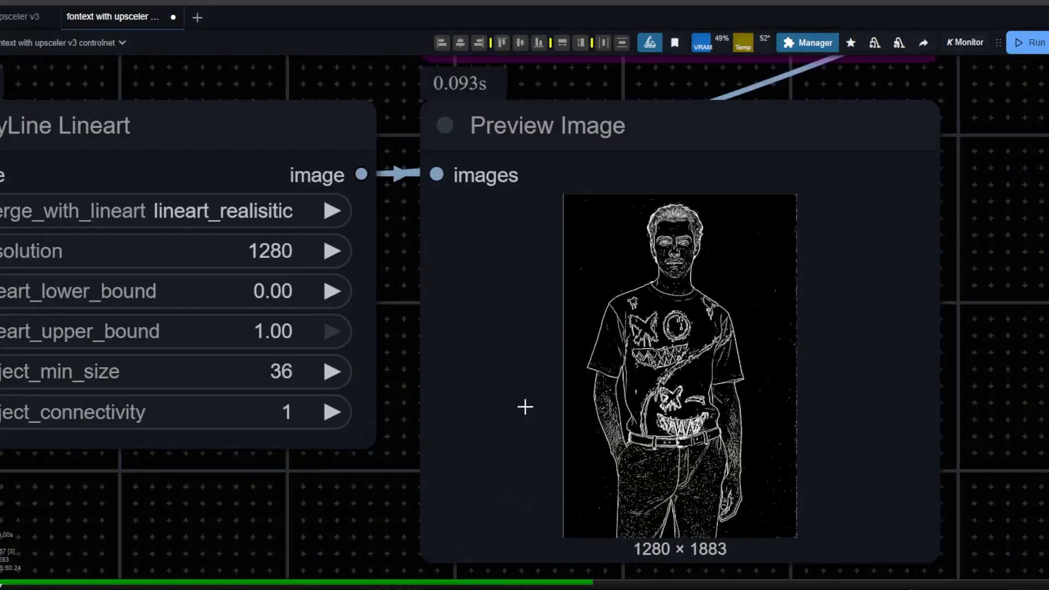
Examine the AnyLine Lineart map, the blue horned character reference, their combined preview and the KSampler's sampling preview.
{"action": "scroll", "coordinate": [589, 430], "scroll_direction": "down", "scroll_amount": 5}
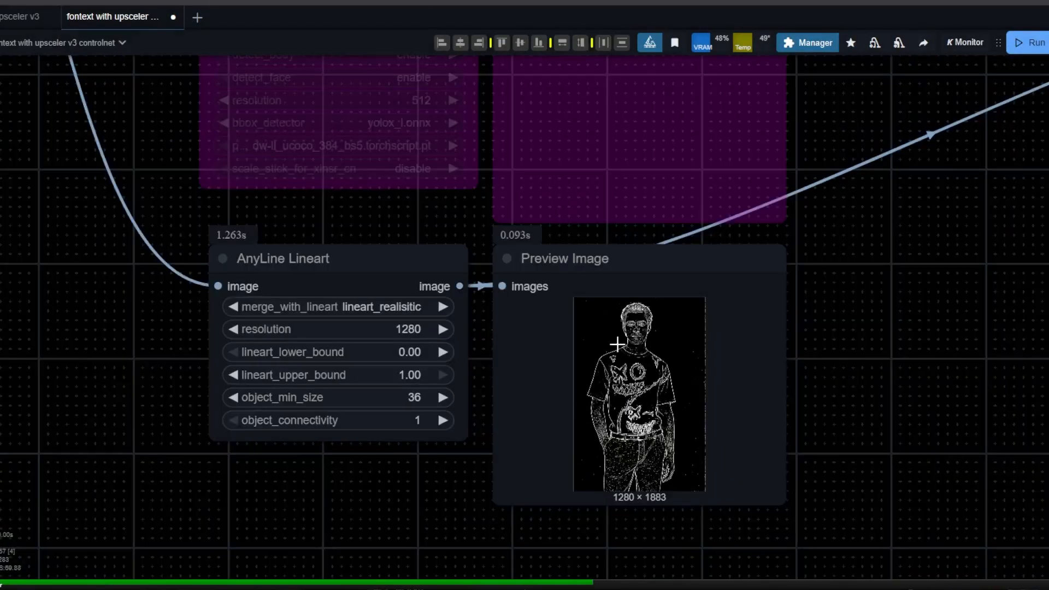
{"action": "left_click_drag", "start_coordinate": [514, 239], "coordinate": [728, 517]}
{"action": "scroll", "coordinate": [729, 517], "scroll_direction": "down", "scroll_amount": 5}
{"action": "left_click_drag", "start_coordinate": [500, 392], "coordinate": [523, 588]}
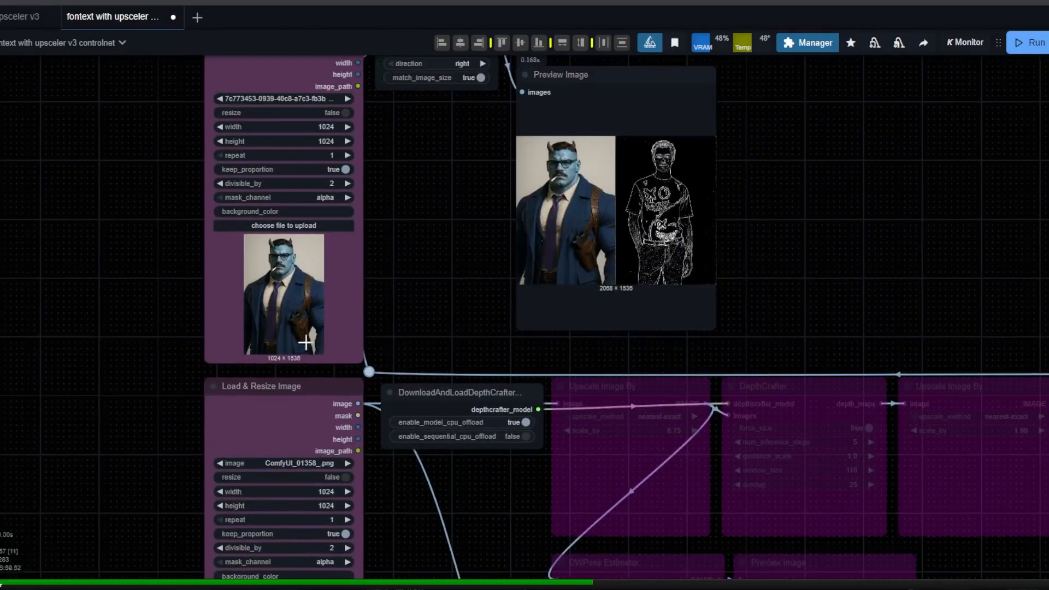
{"action": "scroll", "coordinate": [299, 338], "scroll_direction": "up", "scroll_amount": 5}
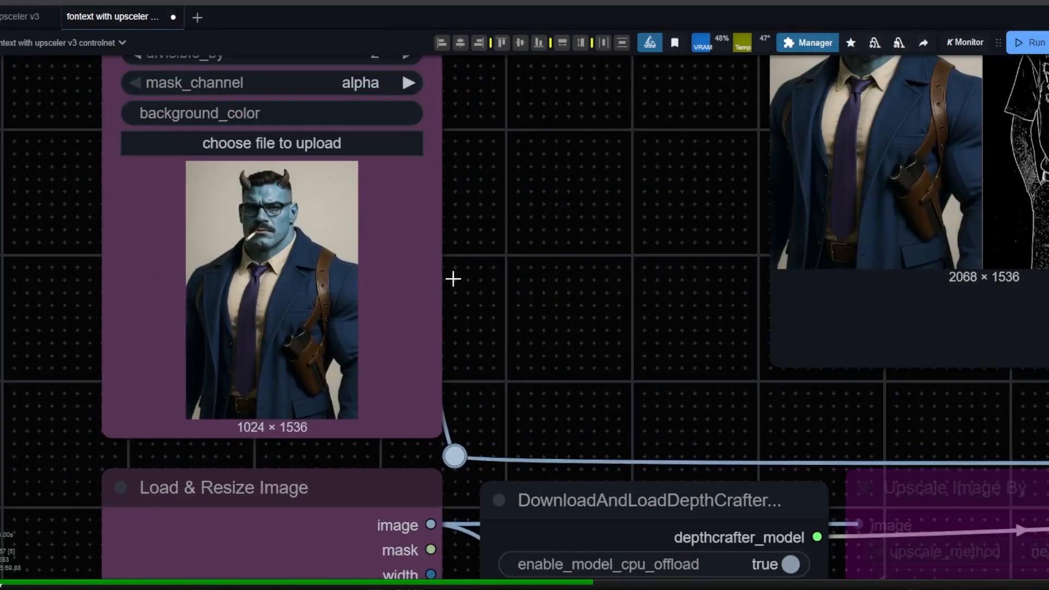
{"action": "scroll", "coordinate": [547, 252], "scroll_direction": "down", "scroll_amount": 2}
{"action": "left_click_drag", "start_coordinate": [920, 86], "coordinate": [643, 464]}
{"action": "scroll", "coordinate": [643, 464], "scroll_direction": "up", "scroll_amount": 1}
{"action": "scroll", "coordinate": [642, 465], "scroll_direction": "down", "scroll_amount": 1}
{"action": "left_click_drag", "start_coordinate": [718, 241], "coordinate": [688, 461]}
{"action": "left_click_drag", "start_coordinate": [576, 417], "coordinate": [450, 419]}
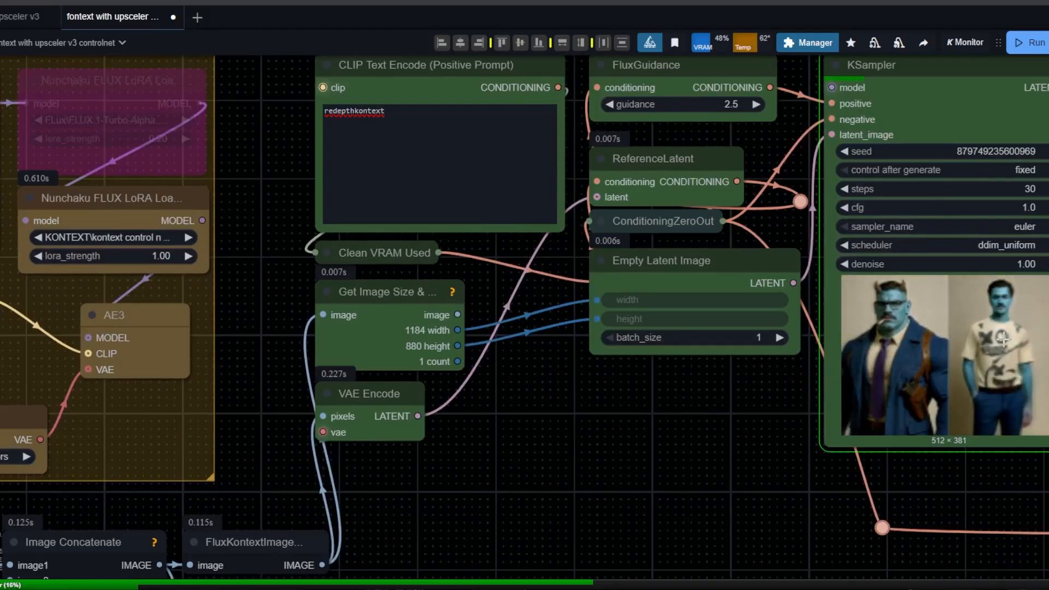
{"action": "left_click_drag", "start_coordinate": [1002, 353], "coordinate": [623, 398]}
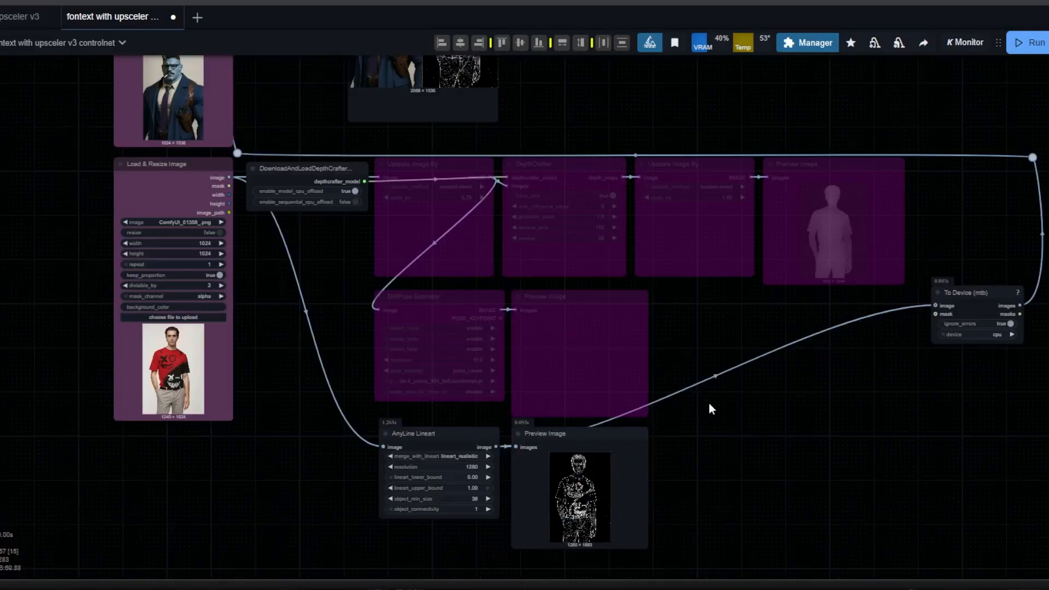
Reactivate the bypassed DWPose Estimator node together with its Preview Image node.
{"action": "left_click_drag", "start_coordinate": [980, 201], "coordinate": [491, 261]}
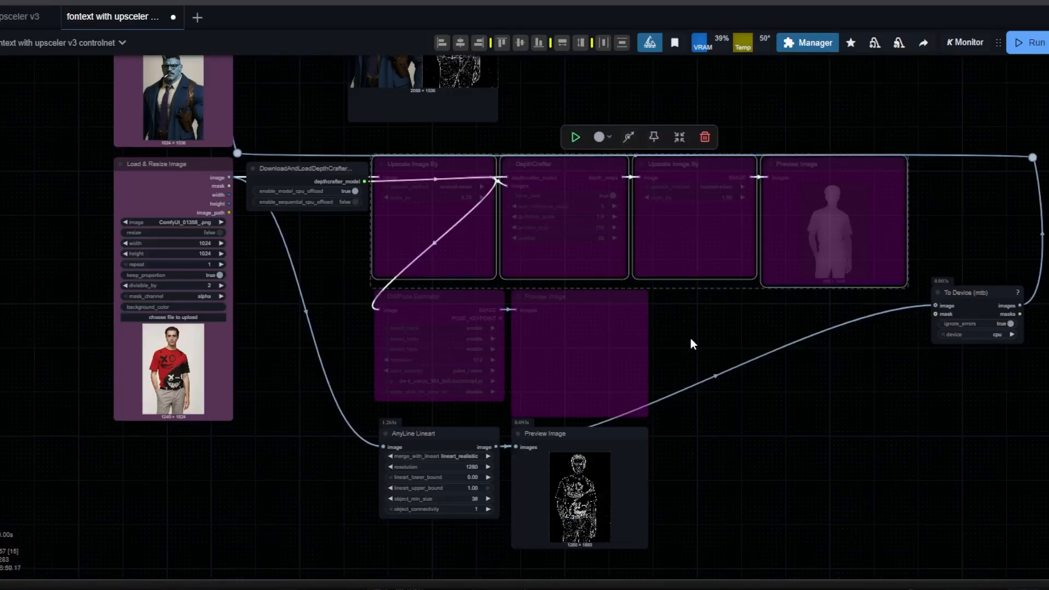
{"action": "left_click", "coordinate": [677, 488]}
{"action": "left_click_drag", "start_coordinate": [677, 487], "coordinate": [411, 520]}
{"action": "left_click", "coordinate": [673, 324]}
{"action": "left_click_drag", "start_coordinate": [685, 319], "coordinate": [321, 336]}
{"action": "scroll", "coordinate": [371, 343], "scroll_direction": "up", "scroll_amount": 5}
{"action": "left_click", "coordinate": [588, 240]}
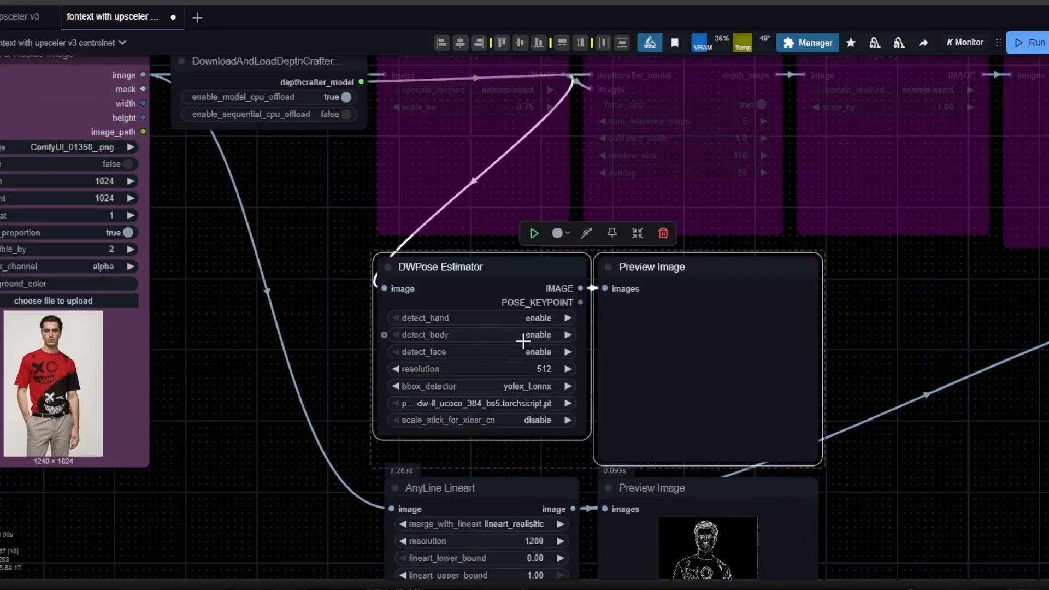
Replace the positive prompt with "refcontrolpose" and run the workflow.
{"action": "left_click_drag", "start_coordinate": [311, 238], "coordinate": [286, 419]}
{"action": "scroll", "coordinate": [286, 420], "scroll_direction": "down", "scroll_amount": 3}
{"action": "left_click_drag", "start_coordinate": [588, 143], "coordinate": [708, 574]}
{"action": "scroll", "coordinate": [588, 117], "scroll_direction": "up", "scroll_amount": 5}
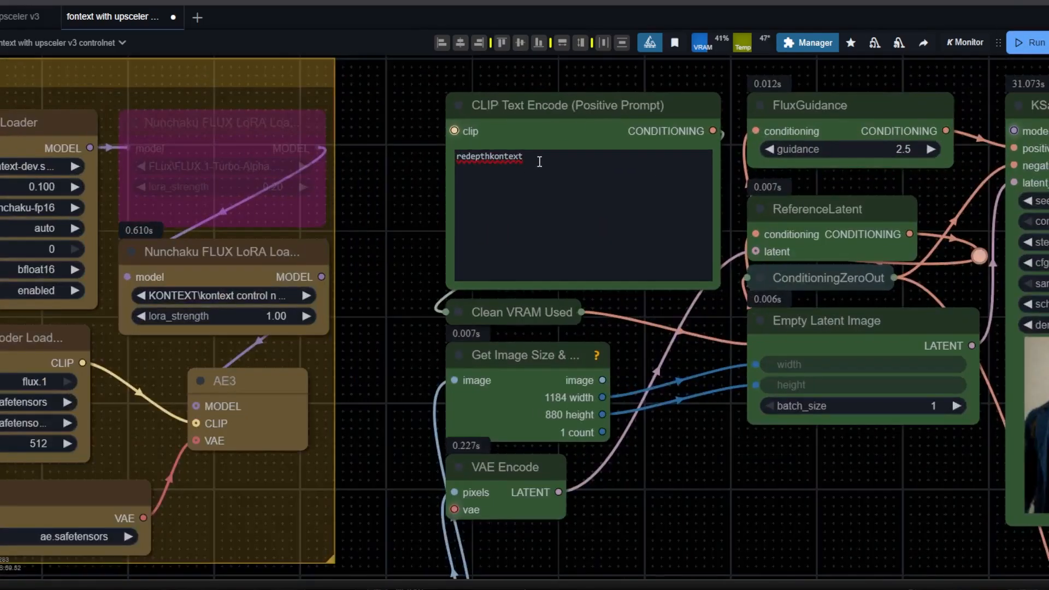
{"action": "scroll", "coordinate": [541, 157], "scroll_direction": "up", "scroll_amount": 4}
{"action": "left_click", "coordinate": [541, 157]}
{"action": "key", "text": "ctrl+a"}
{"action": "type", "text": "refcontrolpose"}
{"action": "left_click", "coordinate": [519, 335]}
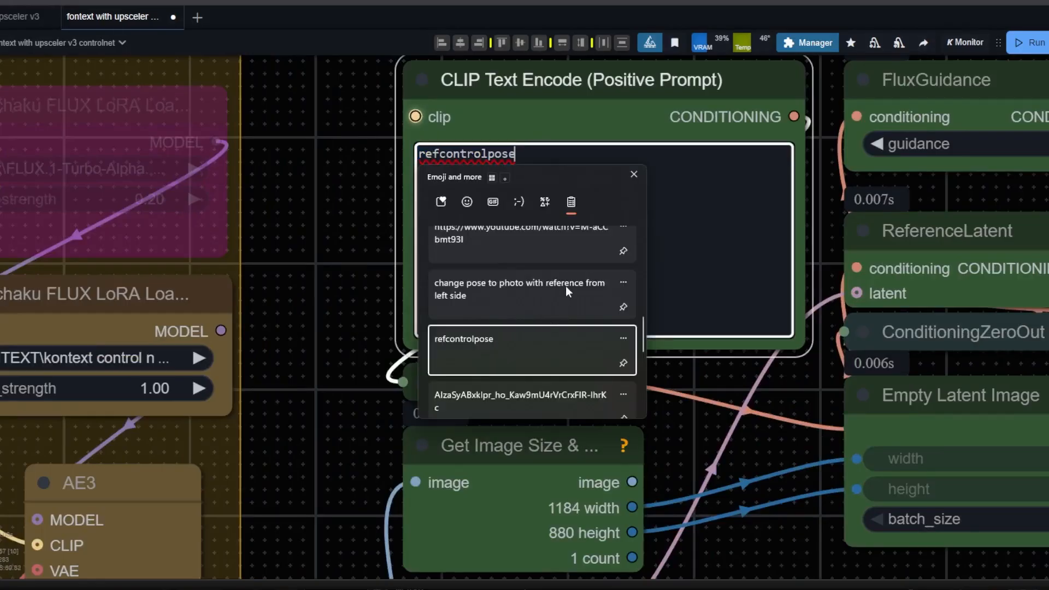
{"action": "scroll", "coordinate": [496, 158], "scroll_direction": "down", "scroll_amount": 10}
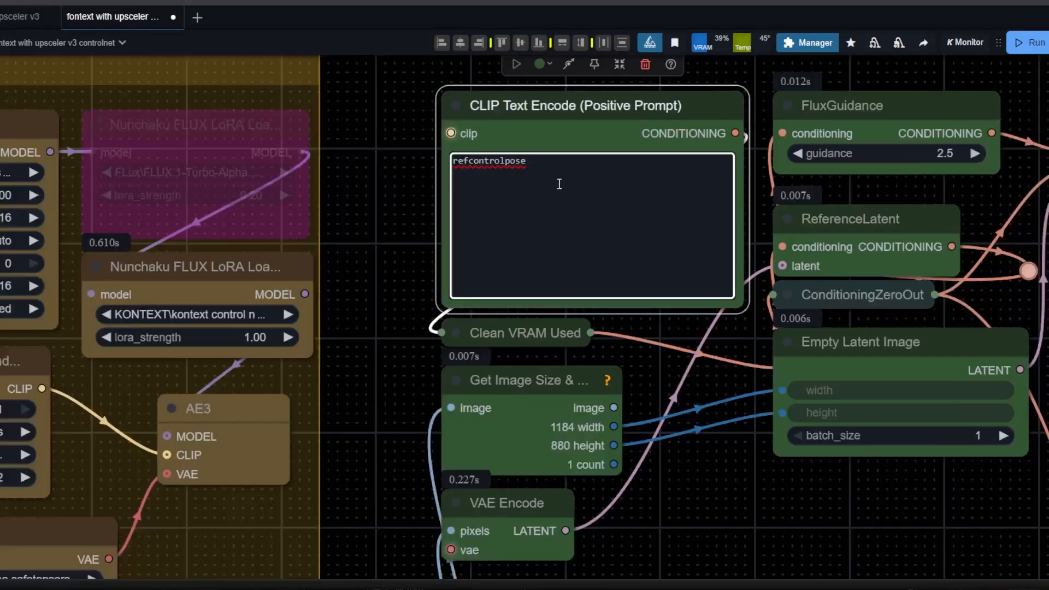
{"action": "left_click_drag", "start_coordinate": [671, 436], "coordinate": [560, 295]}
{"action": "left_click", "coordinate": [1022, 45]}
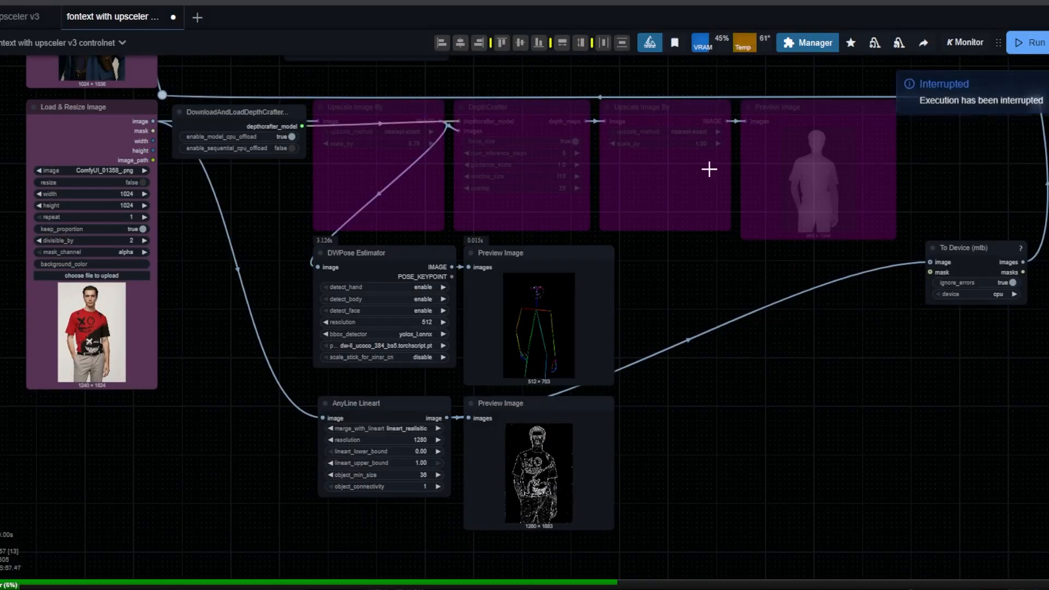
Connect the DWPose Estimator's IMAGE output to the image input of To Device (mtb) and rerun the workflow.
{"action": "left_click_drag", "start_coordinate": [452, 267], "coordinate": [930, 263]}
{"action": "key", "text": "ctrl+Return"}
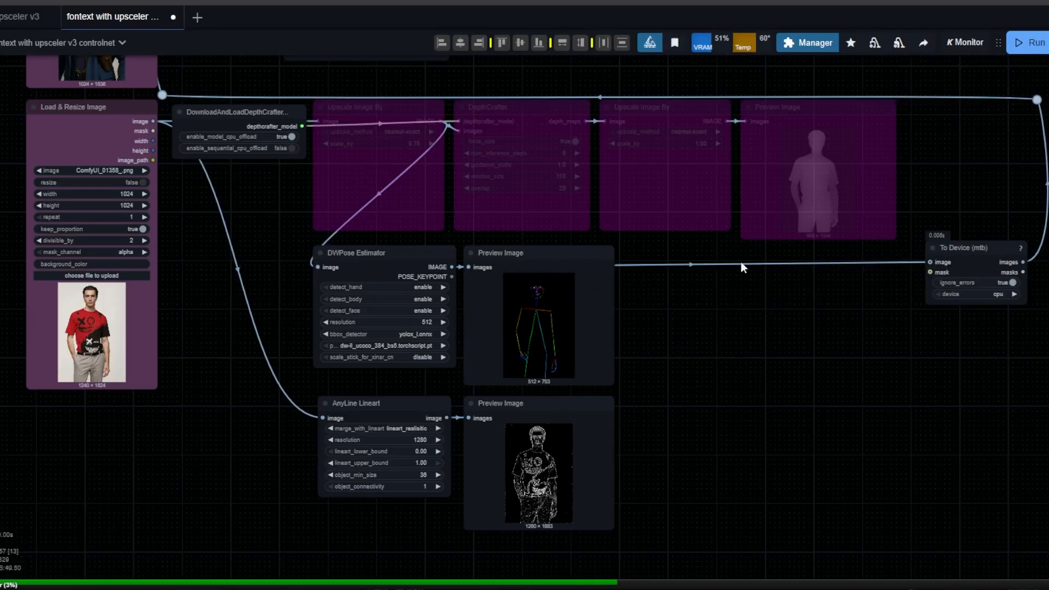
Watch the first KSampler's sampling preview of the pose run on the blue horned character.
{"action": "scroll", "coordinate": [691, 247], "scroll_direction": "up", "scroll_amount": 1}
{"action": "left_click_drag", "start_coordinate": [686, 245], "coordinate": [764, 490]}
{"action": "scroll", "coordinate": [541, 150], "scroll_direction": "up", "scroll_amount": 2}
{"action": "left_click_drag", "start_coordinate": [547, 150], "coordinate": [491, 558]}
{"action": "left_click_drag", "start_coordinate": [557, 411], "coordinate": [289, 503]}
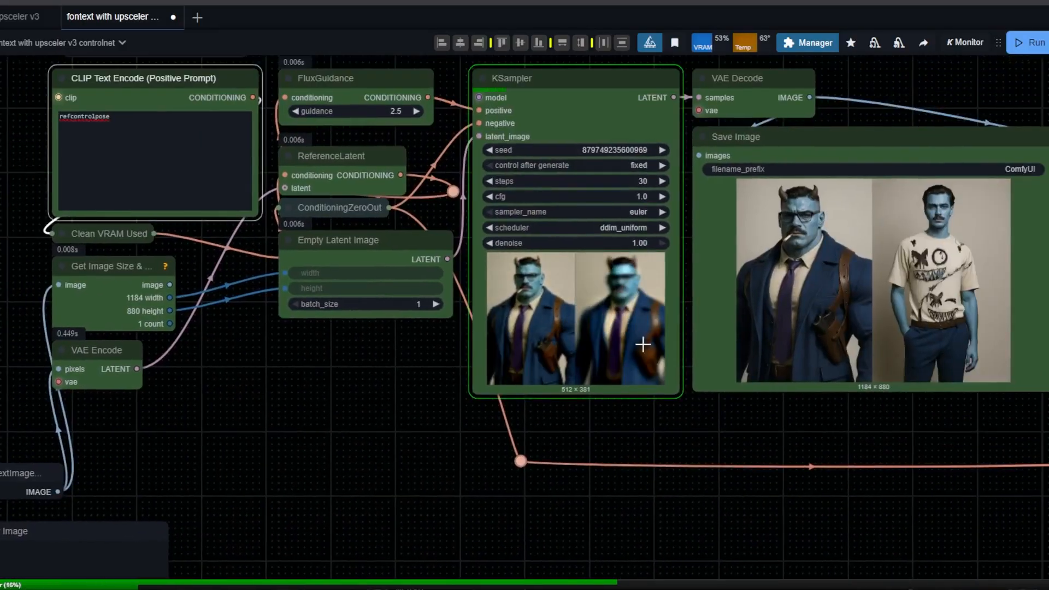
{"action": "scroll", "coordinate": [377, 535], "scroll_direction": "down", "scroll_amount": 4}
{"action": "left_click_drag", "start_coordinate": [358, 557], "coordinate": [436, 422]}
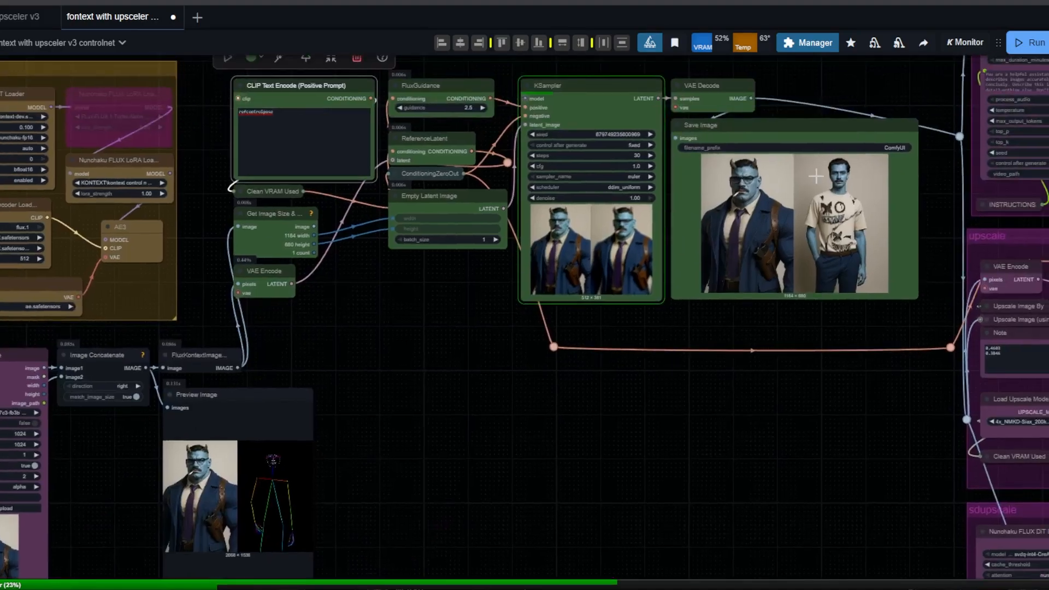
{"action": "scroll", "coordinate": [819, 77], "scroll_direction": "up", "scroll_amount": 5}
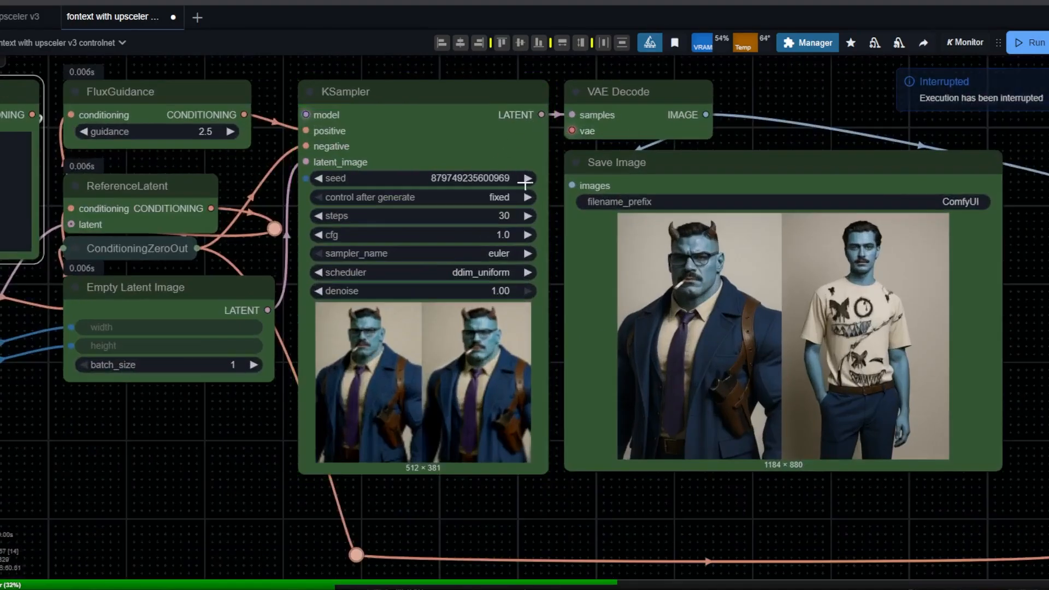
{"action": "left_click", "coordinate": [1046, 44]}
Select the pose control LoRA from the KONTEXT\kontext control net folder in the active Nunchaku FLUX LoRA Loader and restart the run.
{"action": "left_click_drag", "start_coordinate": [557, 432], "coordinate": [1048, 396]}
{"action": "left_click", "coordinate": [218, 227]}
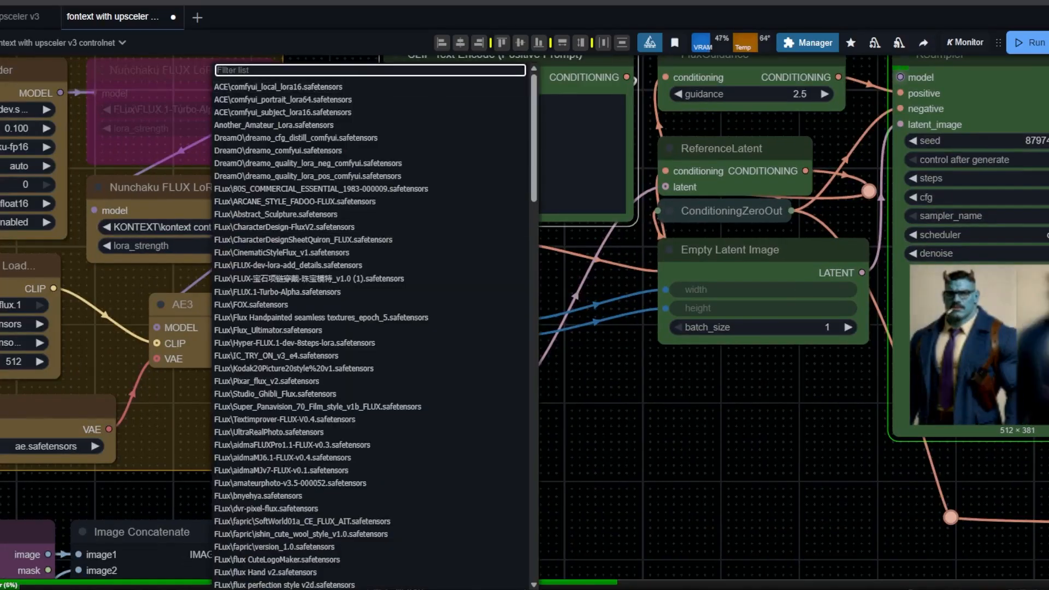
{"action": "type", "text": "open"}
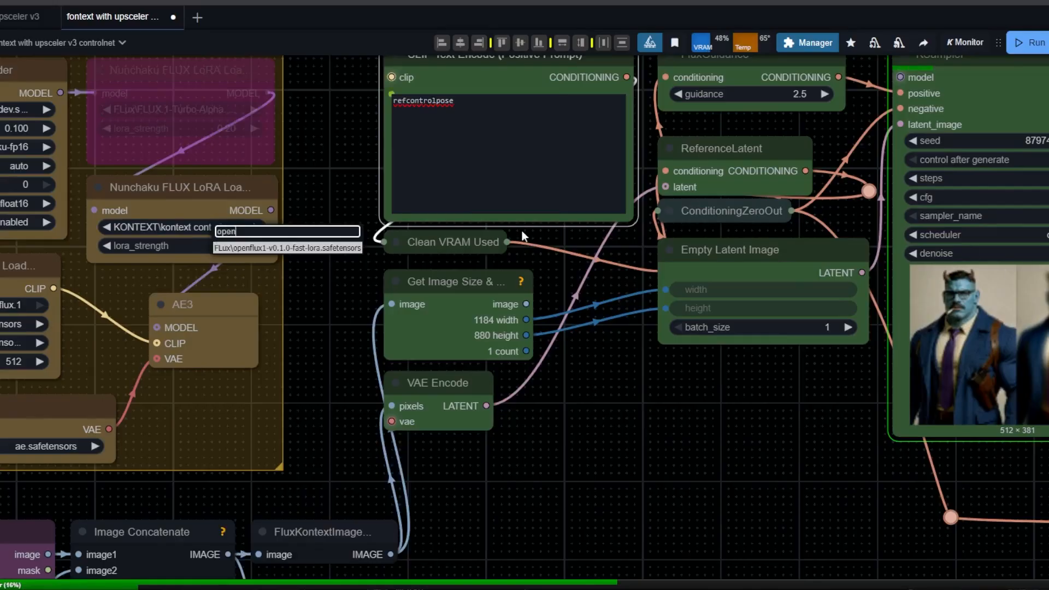
{"action": "key", "text": "BackSpace"}
{"action": "key", "text": "BackSpace"}
{"action": "key", "text": "BackSpace"}
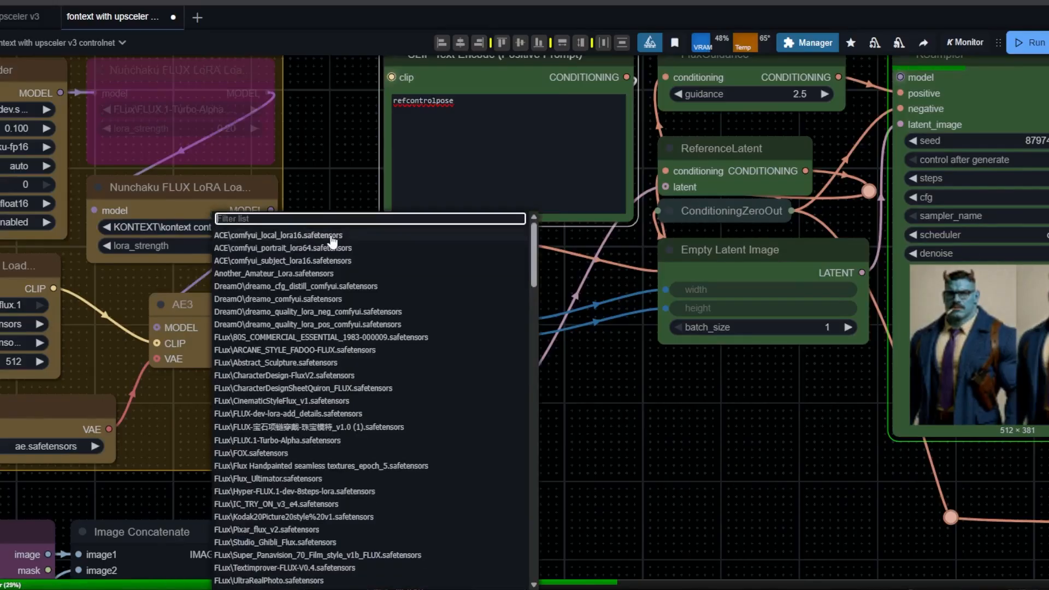
{"action": "left_click", "coordinate": [583, 314]}
{"action": "left_click", "coordinate": [1048, 43]}
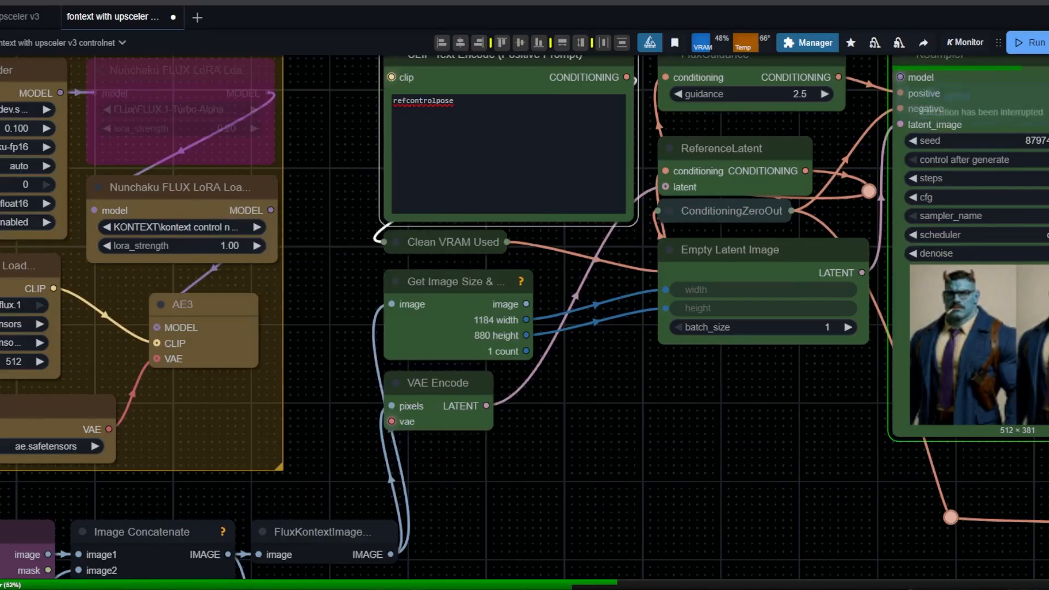
{"action": "left_click", "coordinate": [1038, 44]}
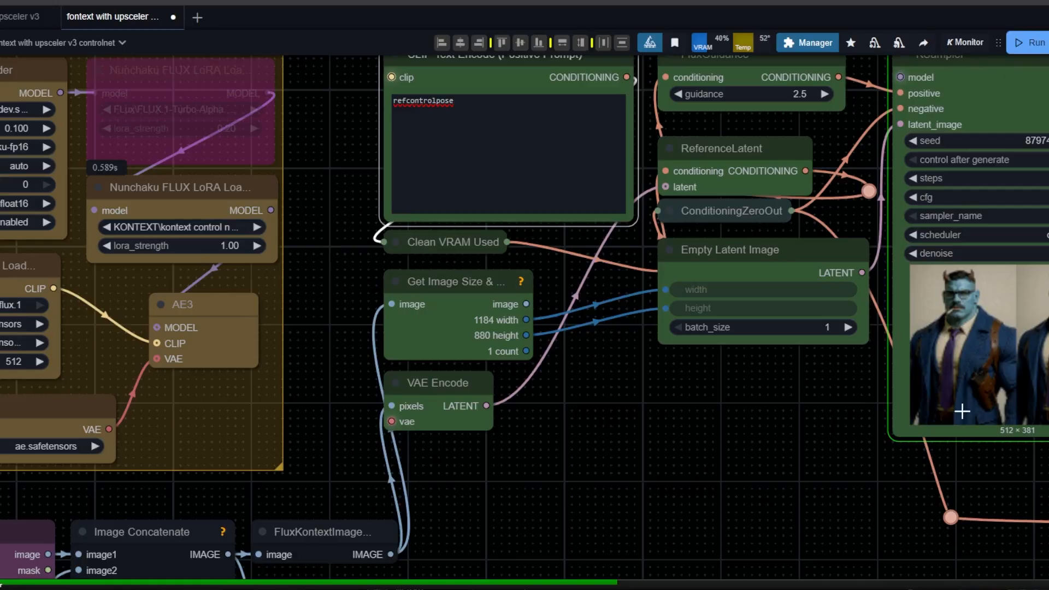
Follow the first KSampler's preview during the rerun with the newly selected LoRA.
{"action": "left_click_drag", "start_coordinate": [768, 477], "coordinate": [541, 453]}
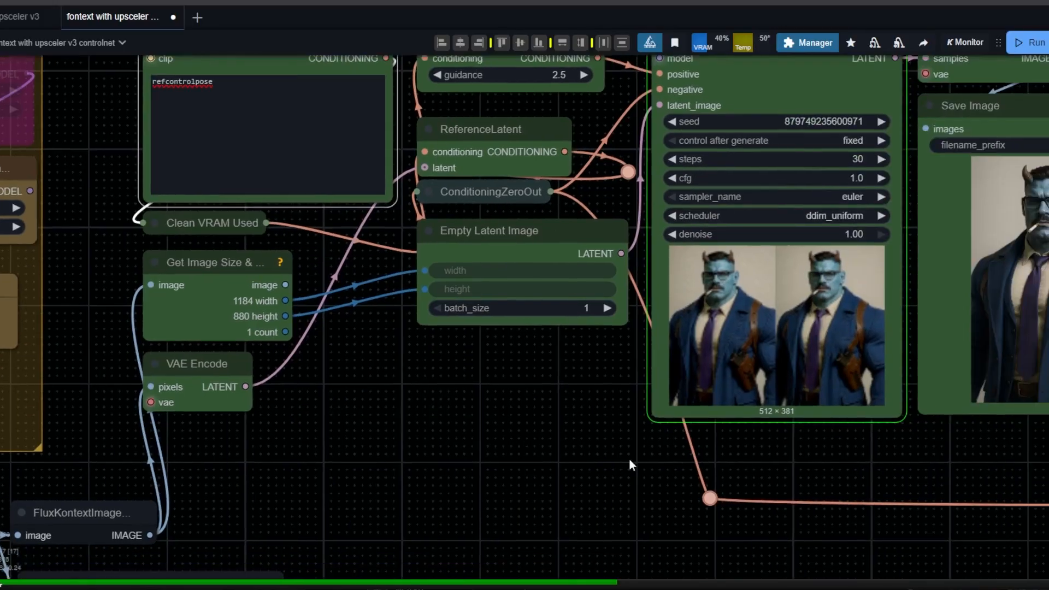
{"action": "left_click_drag", "start_coordinate": [628, 458], "coordinate": [516, 456]}
{"action": "scroll", "coordinate": [522, 444], "scroll_direction": "down", "scroll_amount": 1}
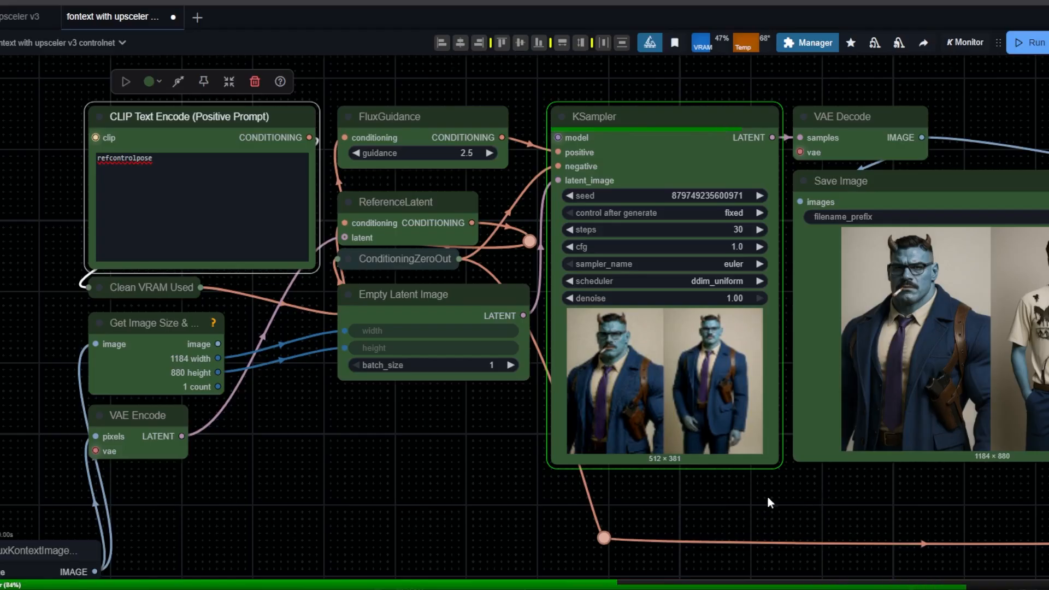
Check where the control LoRAs are stored in File Explorer, in the models\loras\KONTEXT folder, and return to ComfyUI.
{"action": "scroll", "coordinate": [453, 497], "scroll_direction": "down", "scroll_amount": 3}
{"action": "left_click_drag", "start_coordinate": [402, 507], "coordinate": [513, 413]}
{"action": "key", "text": "super+e"}
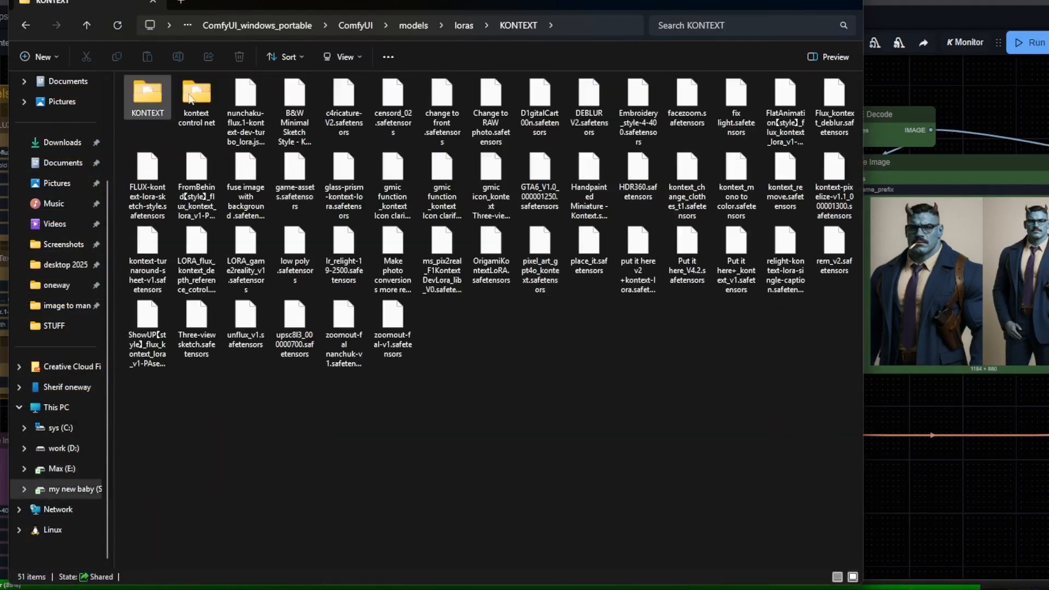
{"action": "left_click", "coordinate": [885, 3]}
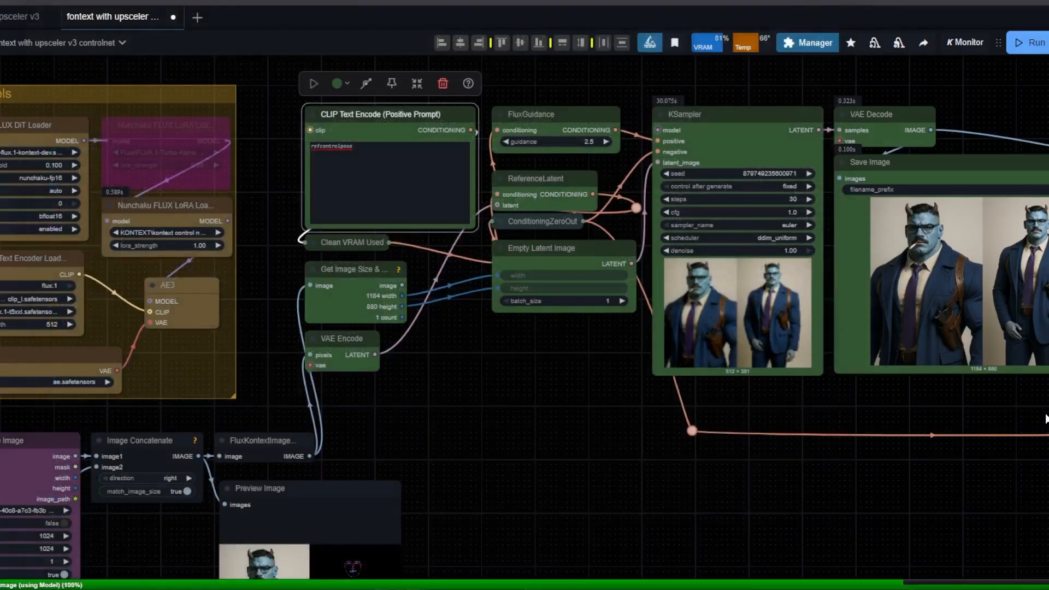
Examine the generated character pose in the Save Image node and compare the upscaled result in the sdupscale group's Image Comparer.
{"action": "scroll", "coordinate": [1038, 306], "scroll_direction": "up", "scroll_amount": 6}
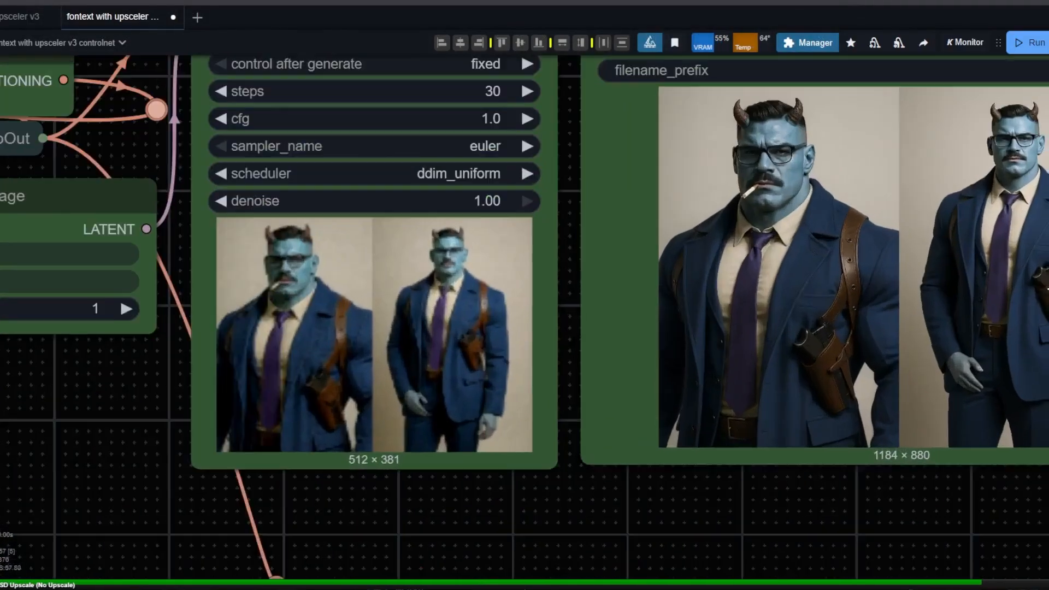
{"action": "scroll", "coordinate": [971, 288], "scroll_direction": "down", "scroll_amount": 1}
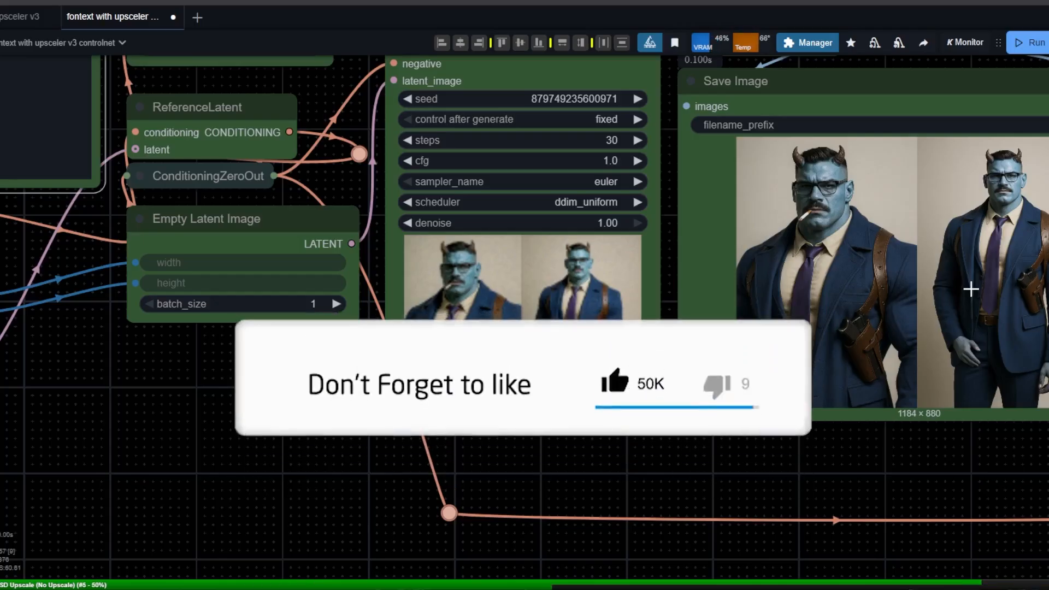
{"action": "scroll", "coordinate": [852, 284], "scroll_direction": "down", "scroll_amount": 7}
{"action": "left_click_drag", "start_coordinate": [792, 393], "coordinate": [452, 61]}
{"action": "scroll", "coordinate": [429, 284], "scroll_direction": "down", "scroll_amount": 3}
{"action": "scroll", "coordinate": [443, 290], "scroll_direction": "down", "scroll_amount": 1}
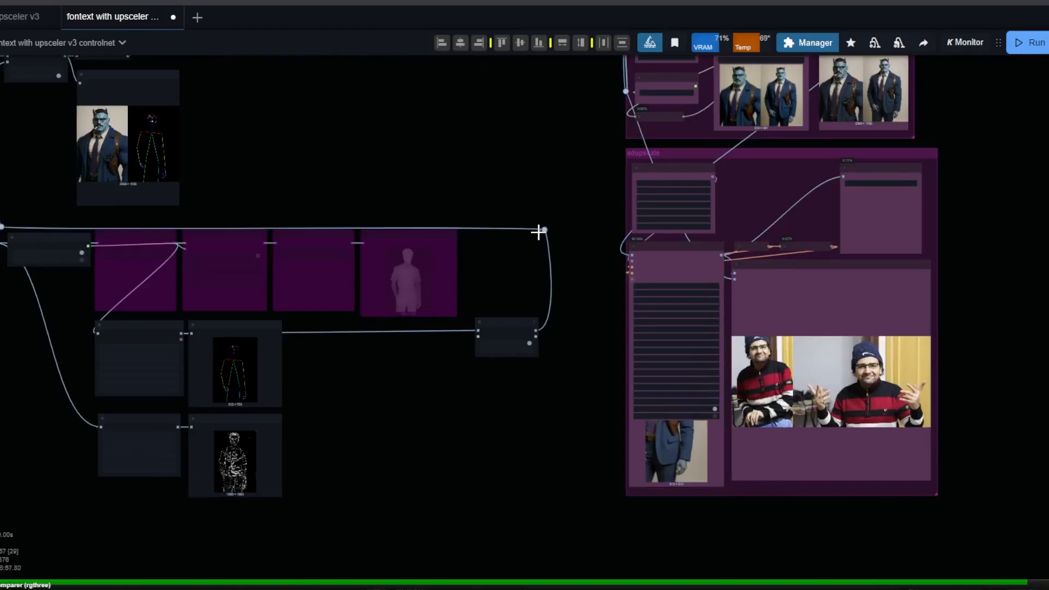
{"action": "scroll", "coordinate": [874, 349], "scroll_direction": "up", "scroll_amount": 15}
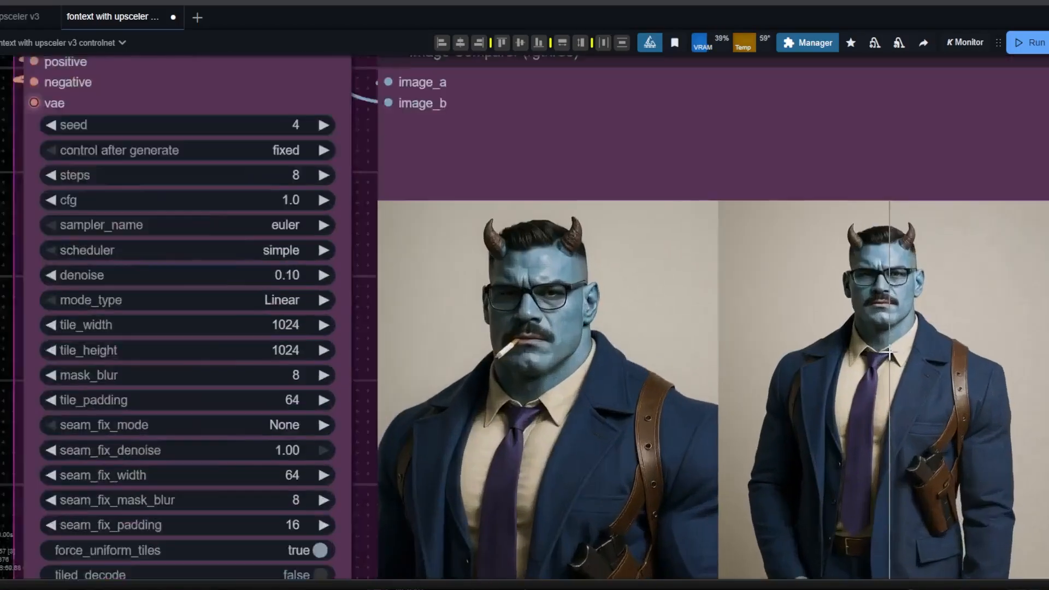